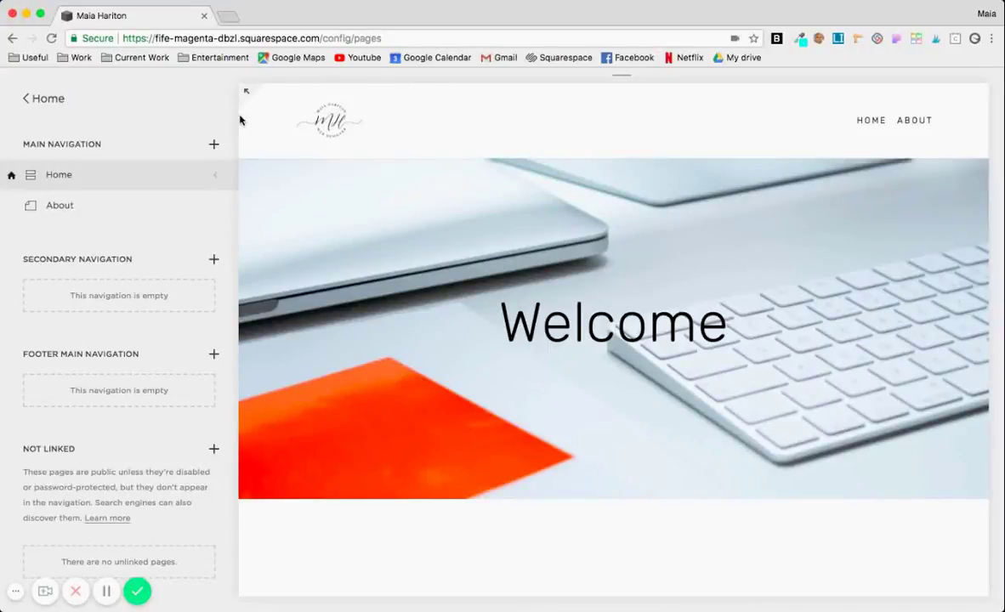
Expand the Home index in Main Navigation to list its Welcome and introduction sections
{"action": "scroll", "coordinate": [395, 305], "scroll_direction": "down", "scroll_amount": 3}
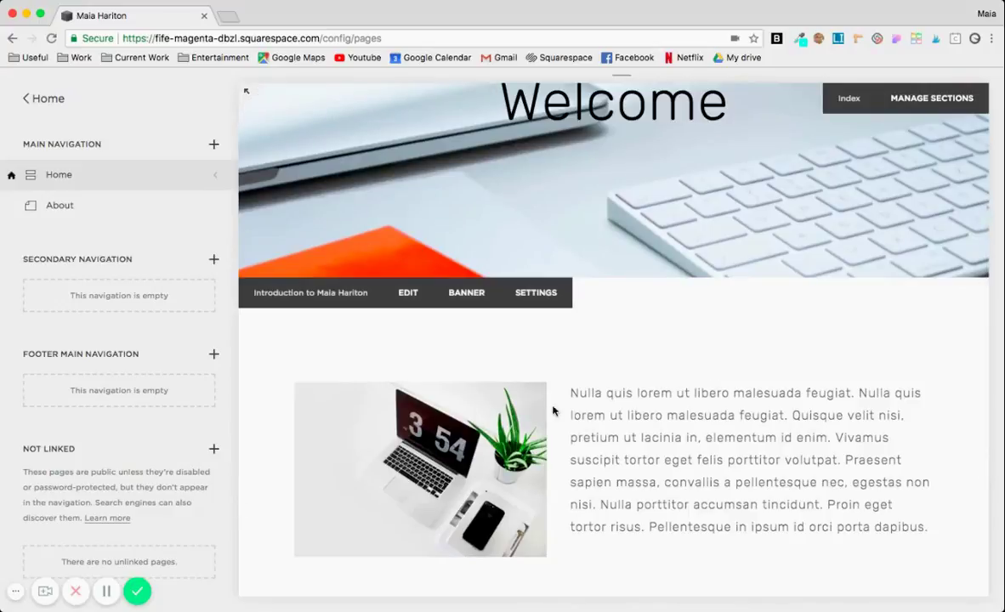
{"action": "left_click", "coordinate": [215, 179]}
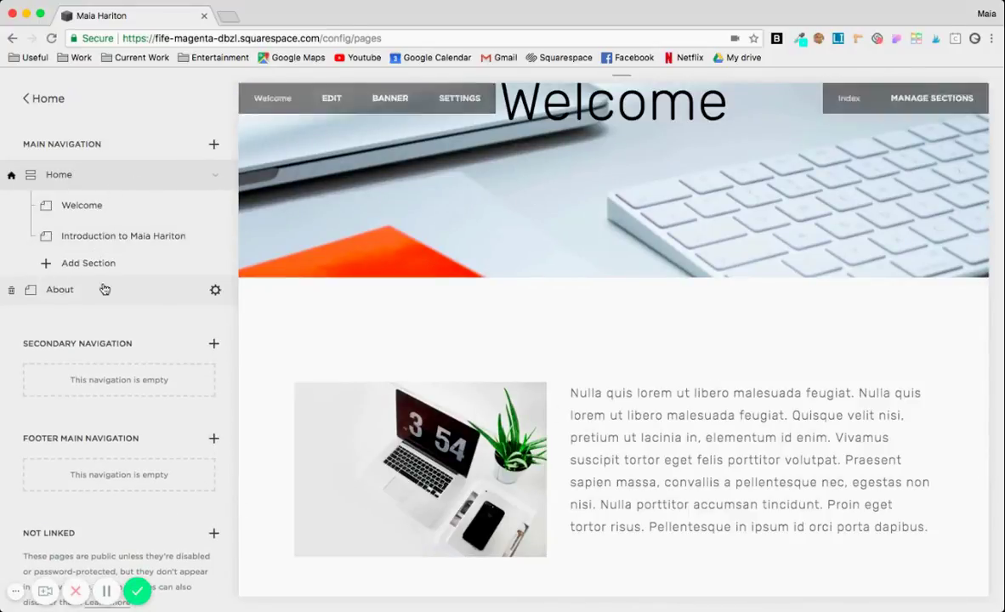
{"action": "left_click", "coordinate": [216, 176]}
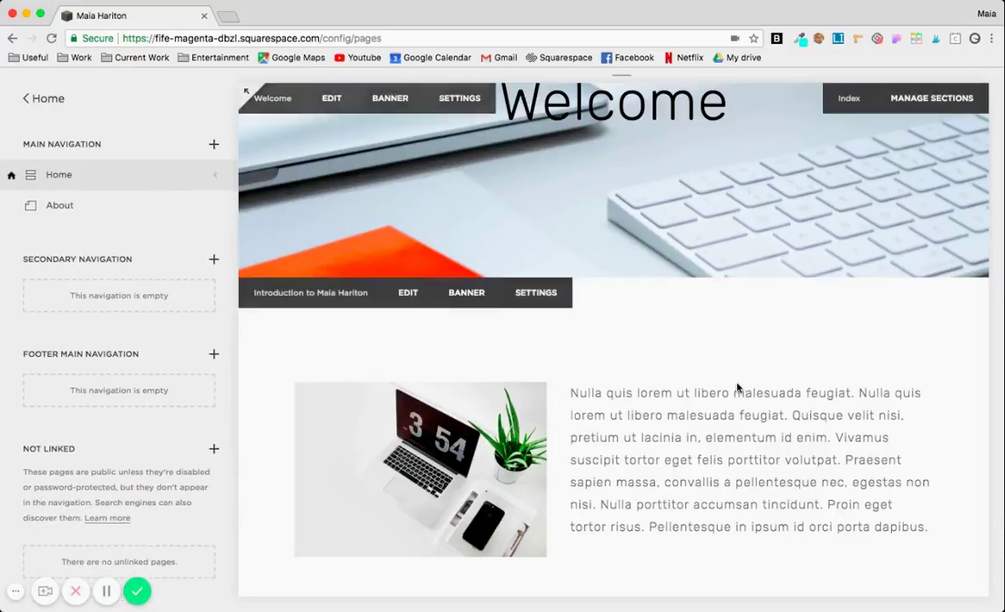
{"action": "scroll", "coordinate": [735, 388], "scroll_direction": "up", "scroll_amount": 5}
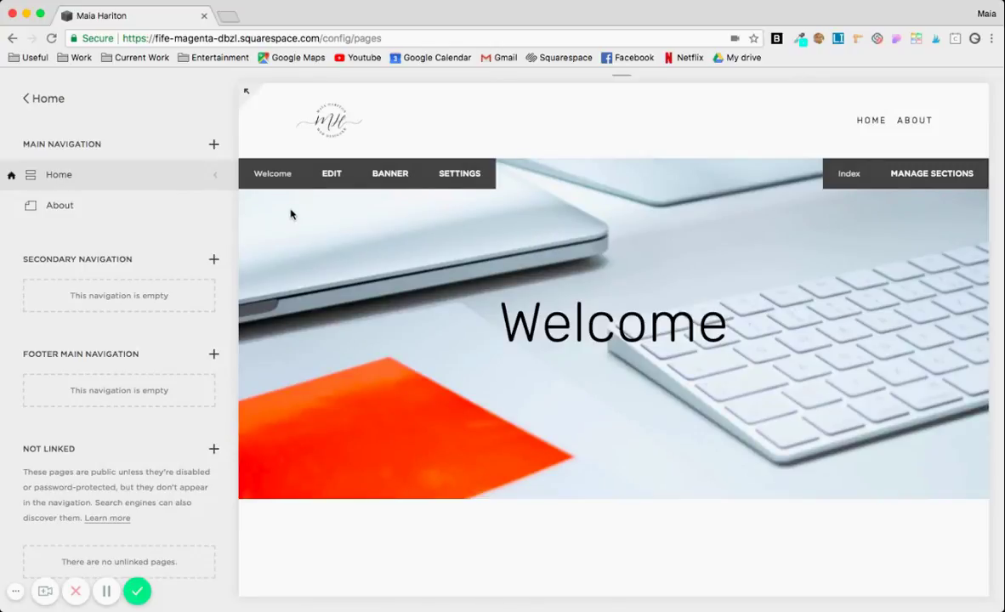
{"action": "mouse_move", "coordinate": [112, 180]}
{"action": "left_click", "coordinate": [215, 177]}
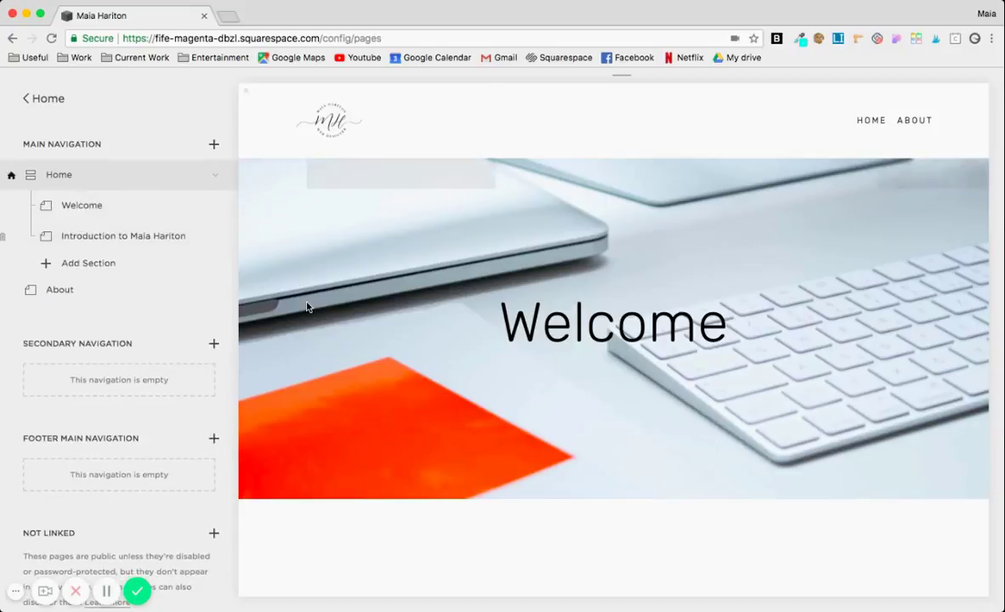
{"action": "scroll", "coordinate": [321, 459], "scroll_direction": "down", "scroll_amount": 5}
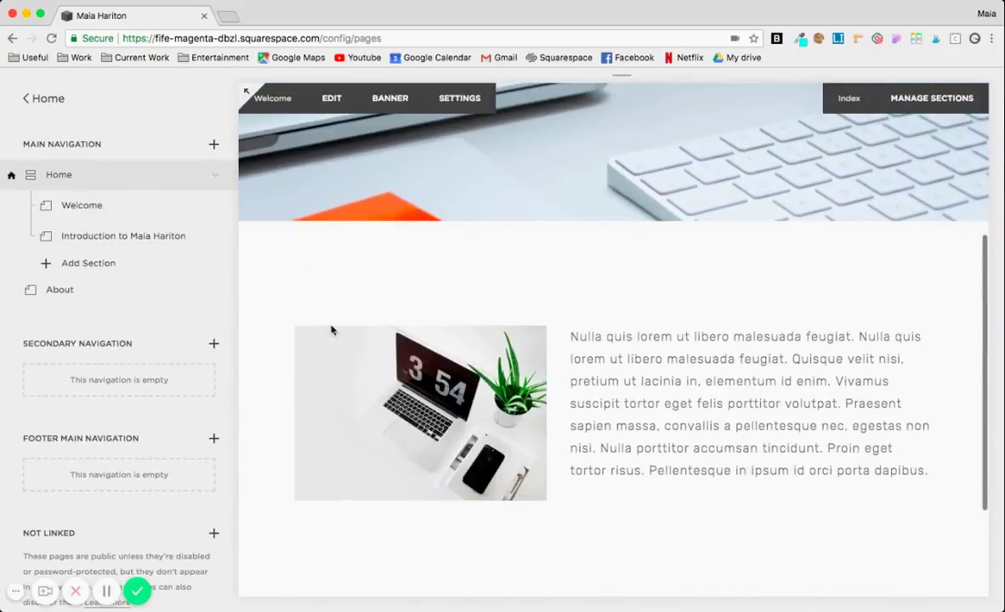
{"action": "scroll", "coordinate": [391, 308], "scroll_direction": "up", "scroll_amount": 3}
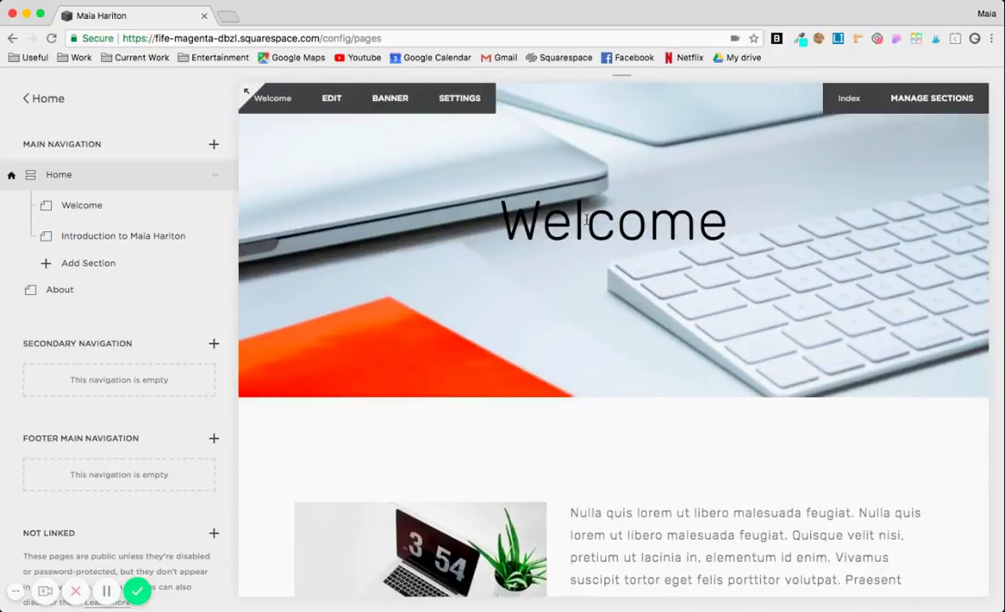
{"action": "scroll", "coordinate": [375, 370], "scroll_direction": "down", "scroll_amount": 3}
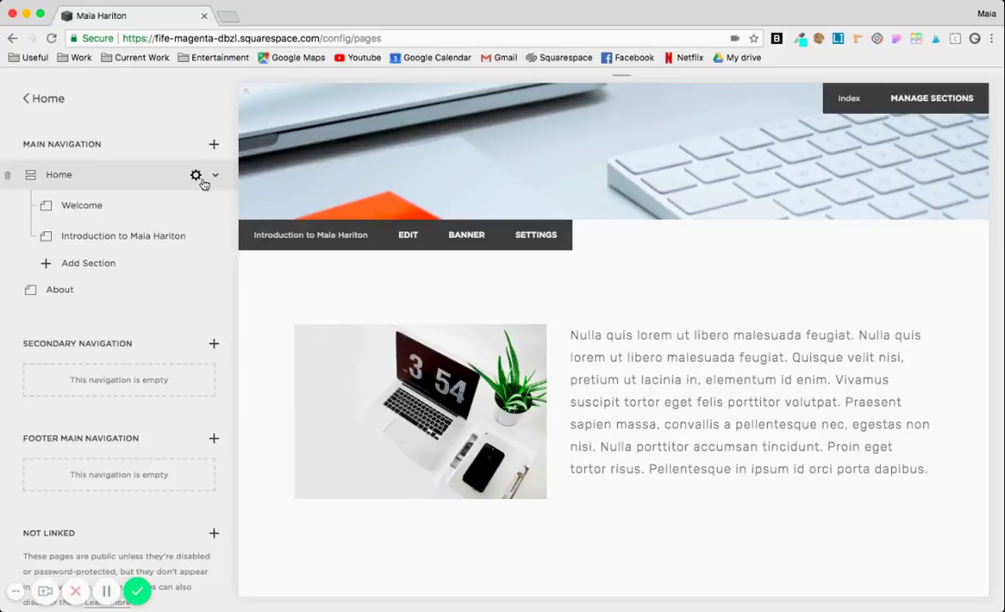
Copy the introduction section's URL slug from its page settings, then save the settings
{"action": "left_click", "coordinate": [51, 101]}
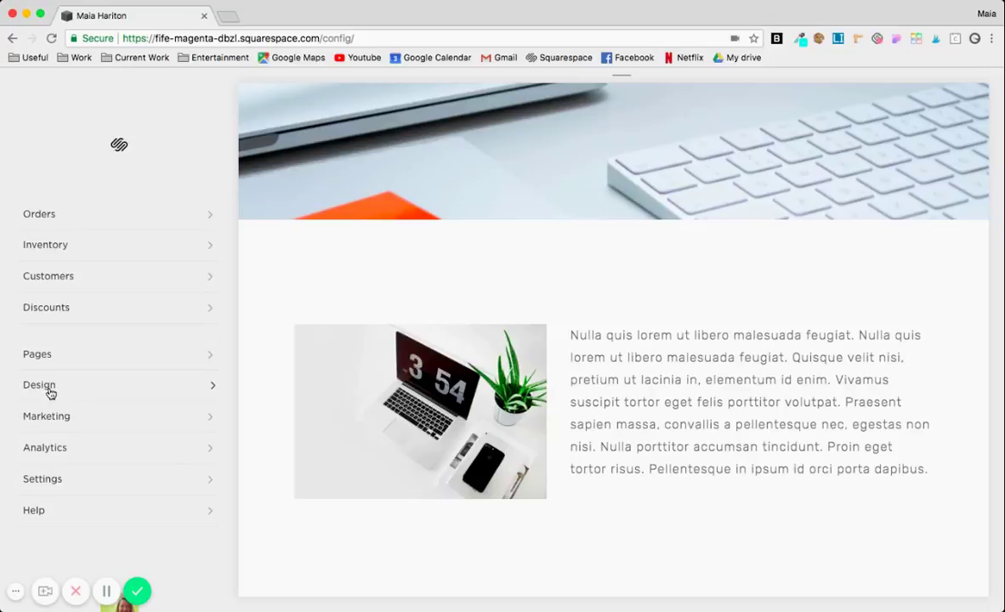
{"action": "left_click", "coordinate": [63, 357]}
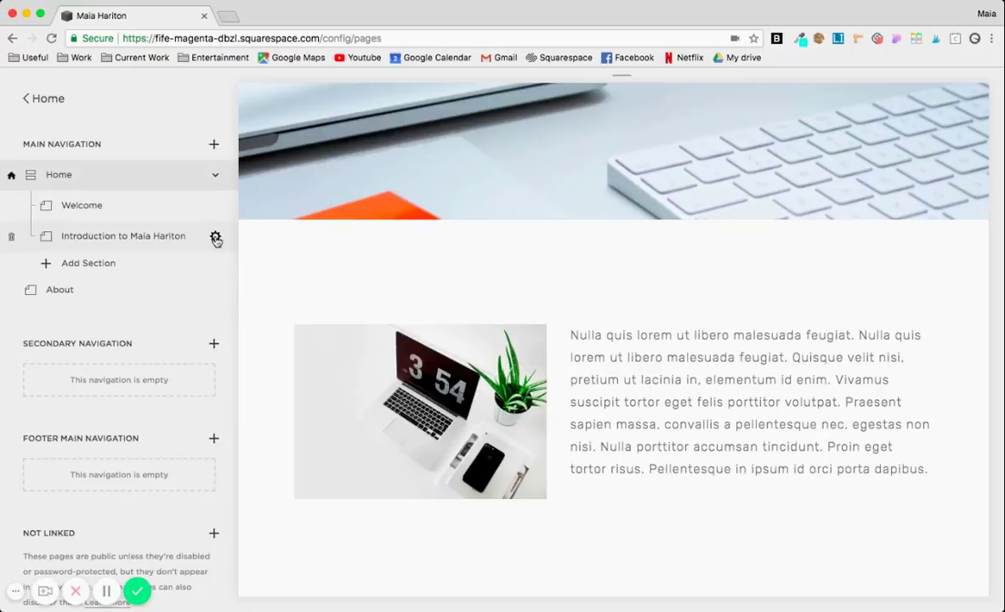
{"action": "left_click", "coordinate": [216, 238]}
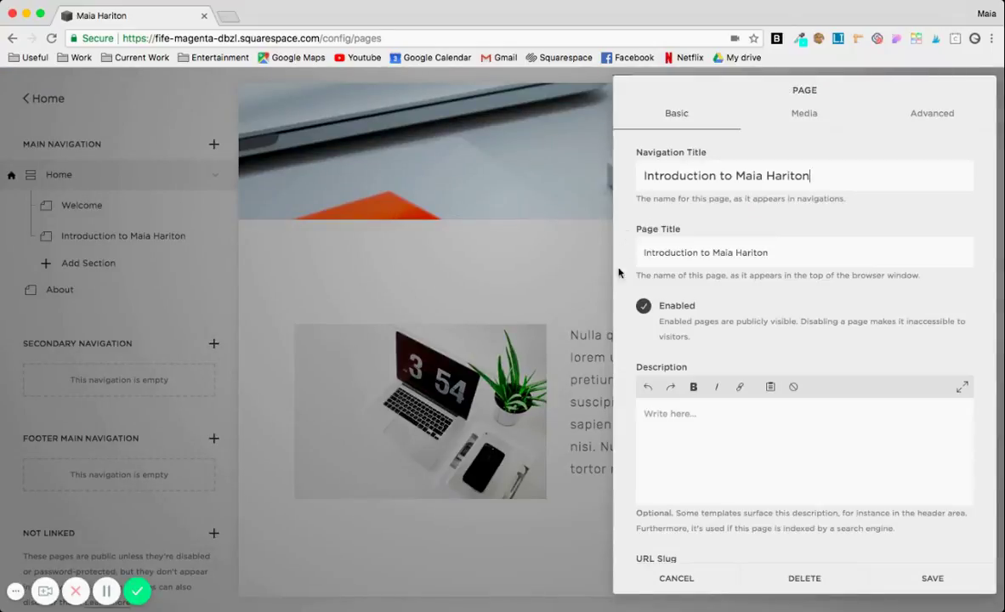
{"action": "scroll", "coordinate": [620, 306], "scroll_direction": "down", "scroll_amount": 3}
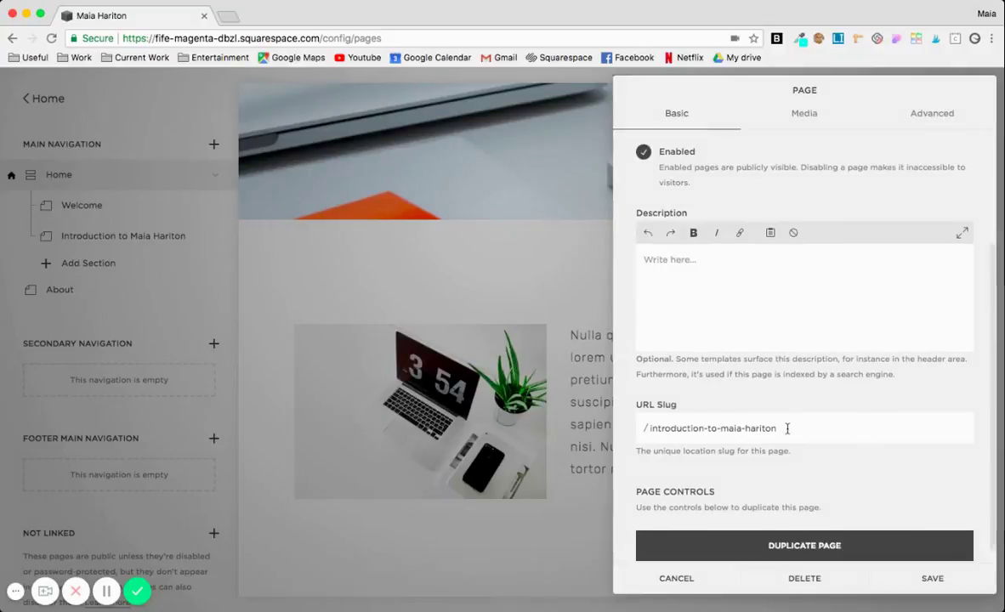
{"action": "scroll", "coordinate": [789, 429], "scroll_direction": "down", "scroll_amount": 1}
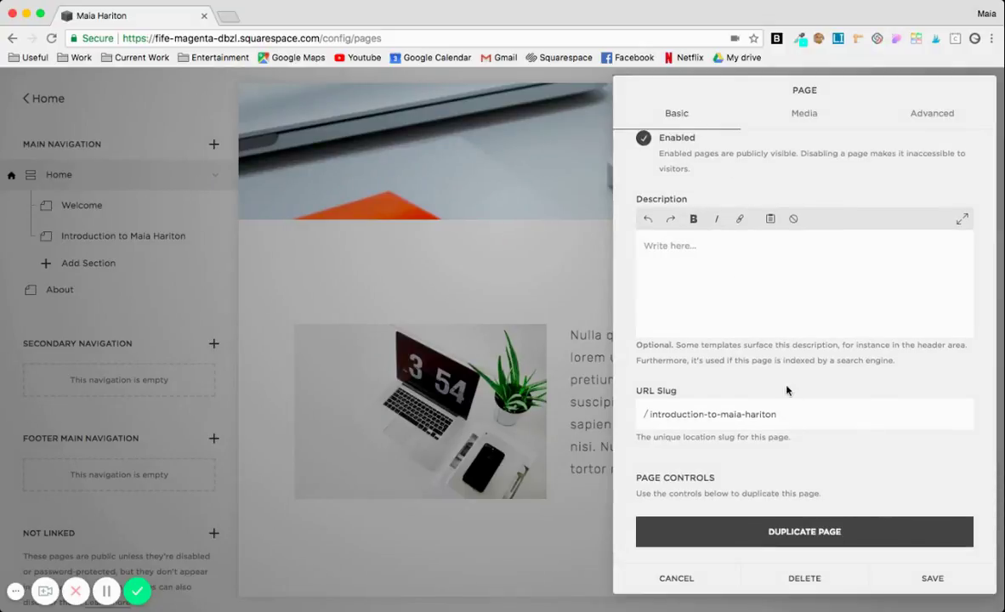
{"action": "left_click_drag", "start_coordinate": [789, 416], "coordinate": [714, 330]}
{"action": "key", "text": "super+c"}
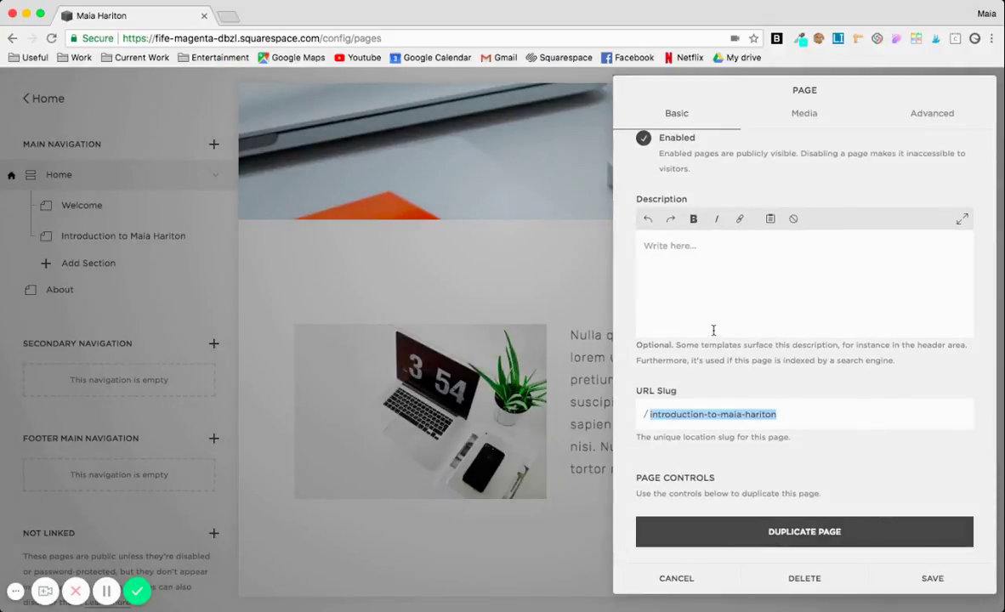
{"action": "left_click", "coordinate": [918, 579]}
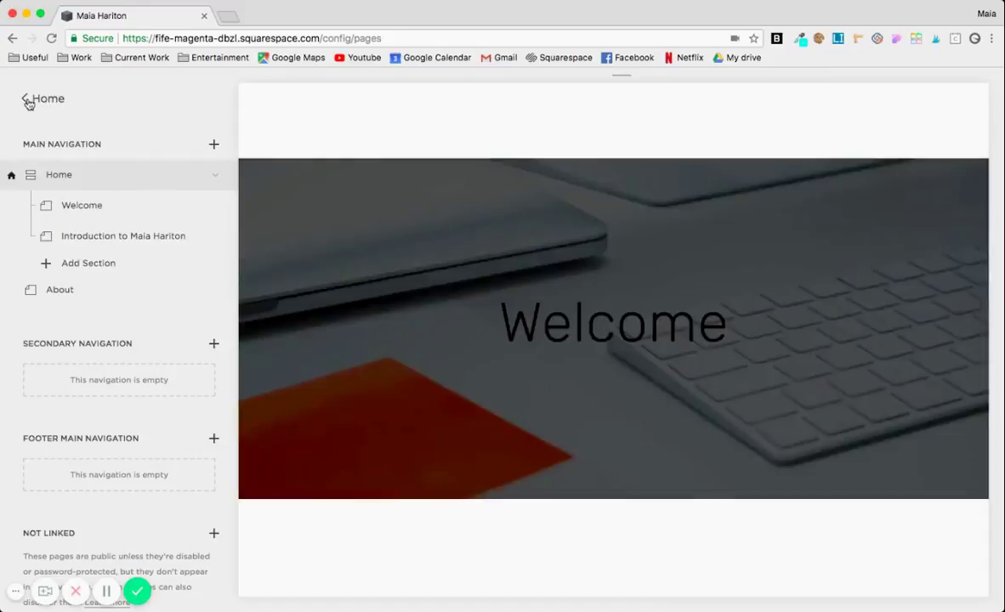
Go from the main site menu to Design > Custom CSS
{"action": "left_click", "coordinate": [26, 99]}
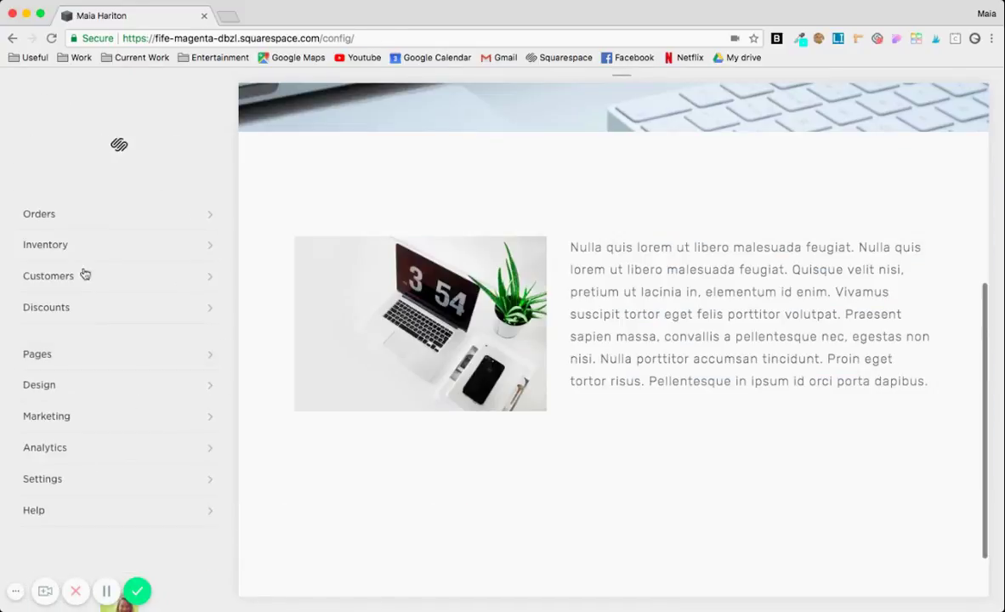
{"action": "left_click", "coordinate": [36, 383]}
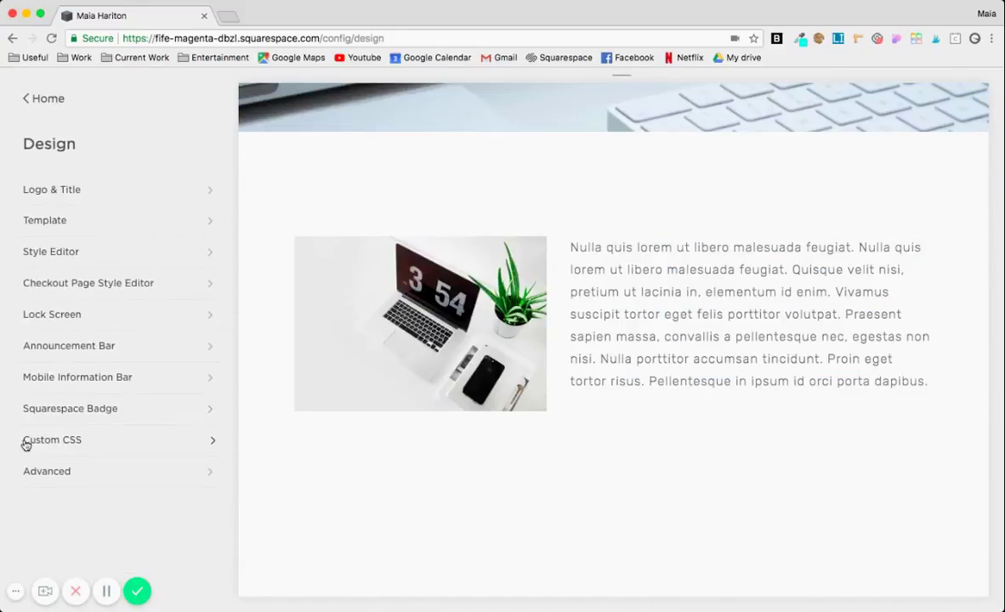
{"action": "left_click", "coordinate": [85, 447]}
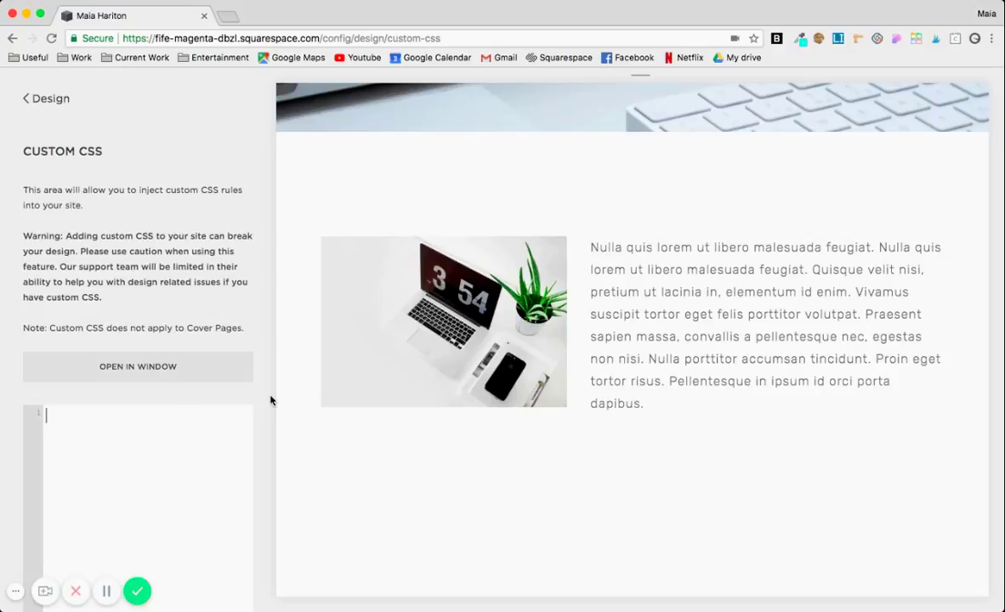
{"action": "mouse_move", "coordinate": [319, 224]}
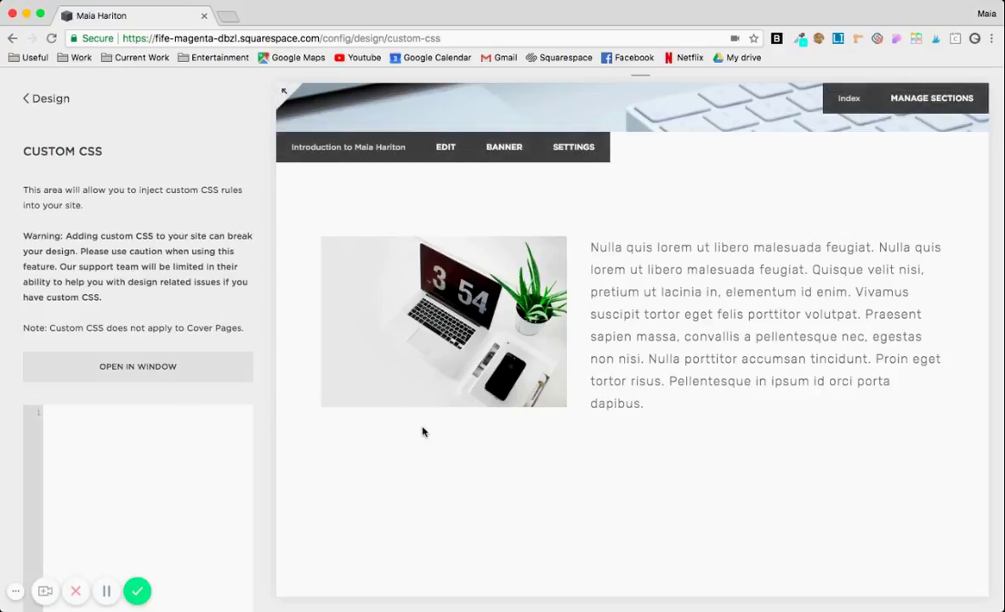
Enter #<introduction slug> { background-color: grey; } in Custom CSS and save it
{"action": "type", "text": "#"}
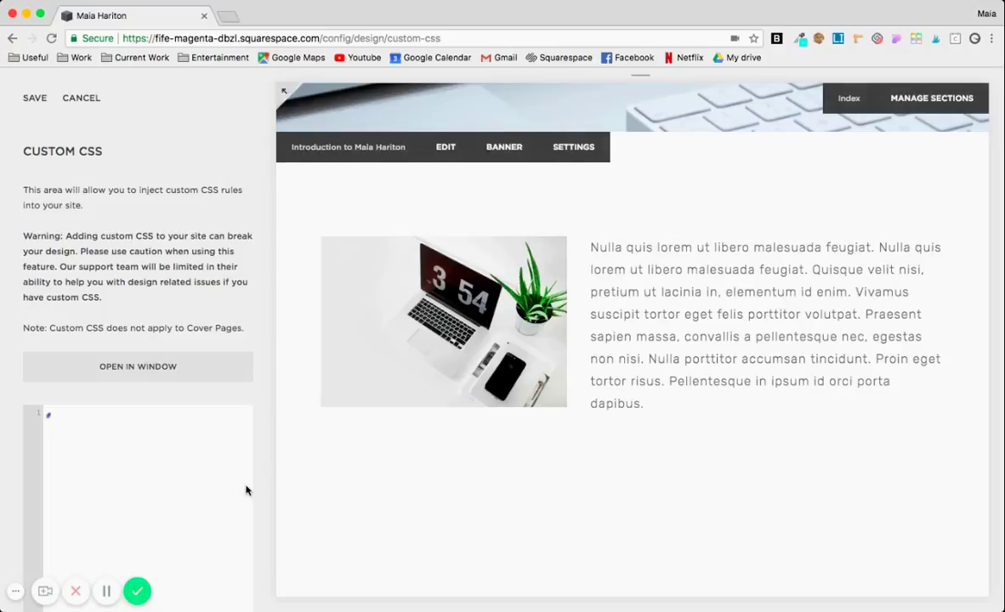
{"action": "key", "text": "super+v"}
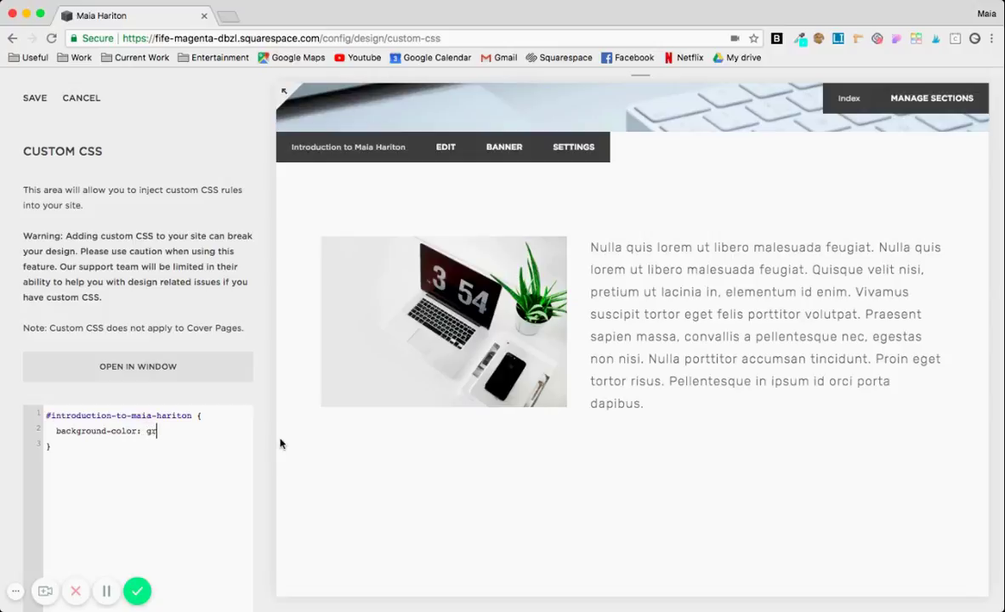
{"action": "type", "text": ";"}
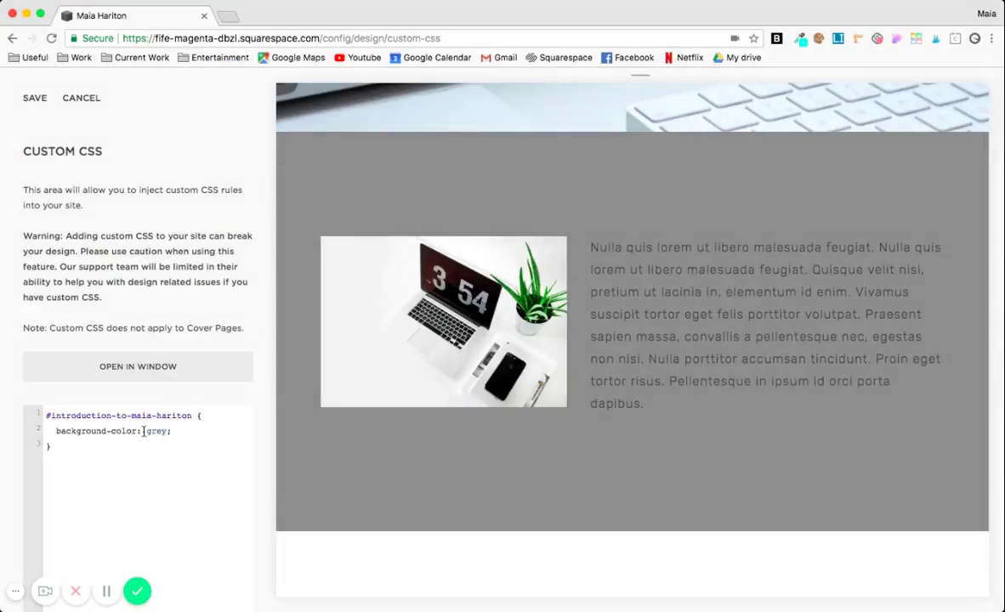
{"action": "mouse_move", "coordinate": [442, 463]}
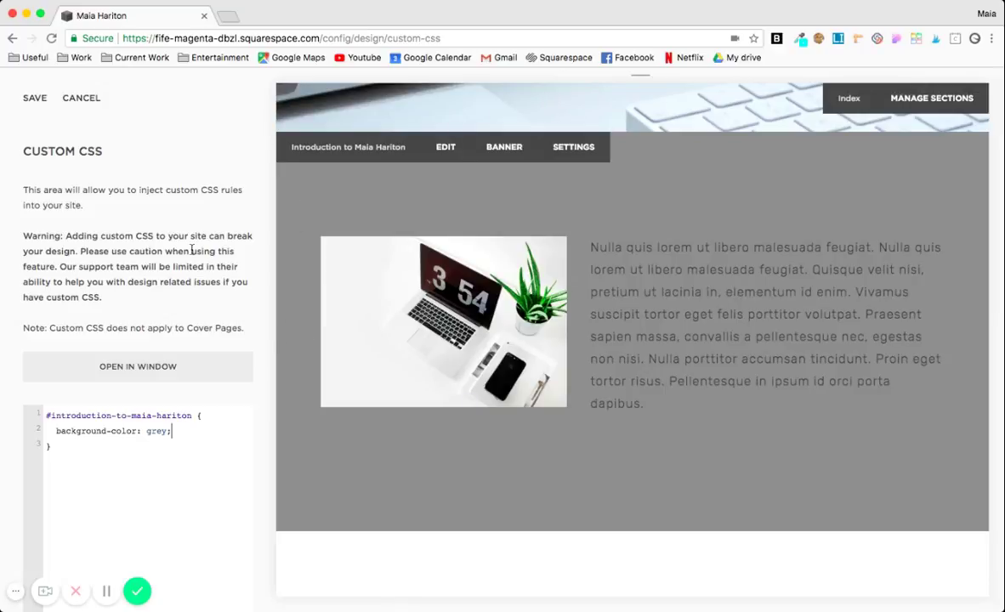
{"action": "left_click", "coordinate": [32, 98]}
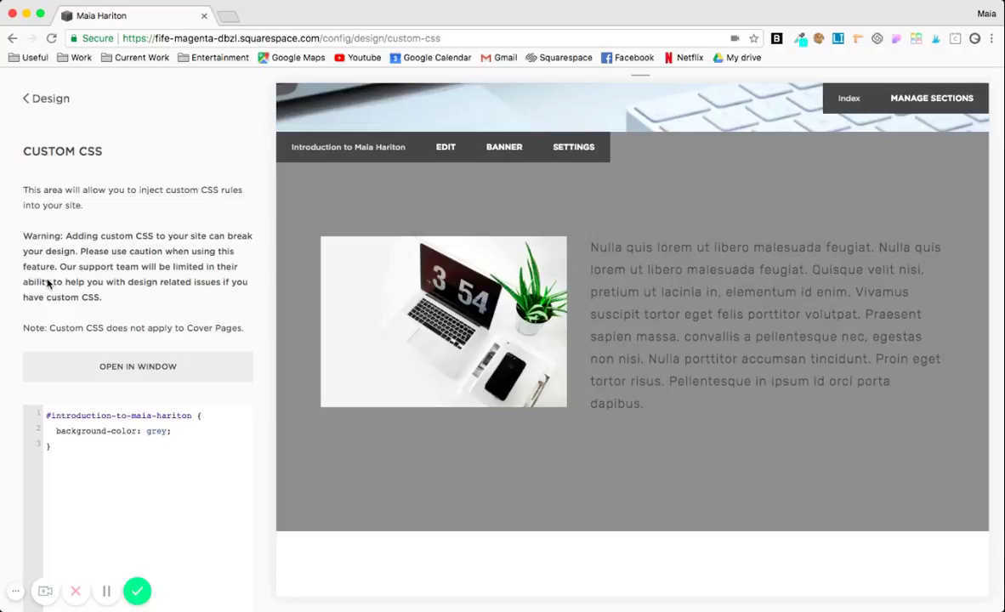
Add a blank Content section titled 'Services' to the Home index and save it
{"action": "left_click", "coordinate": [34, 100]}
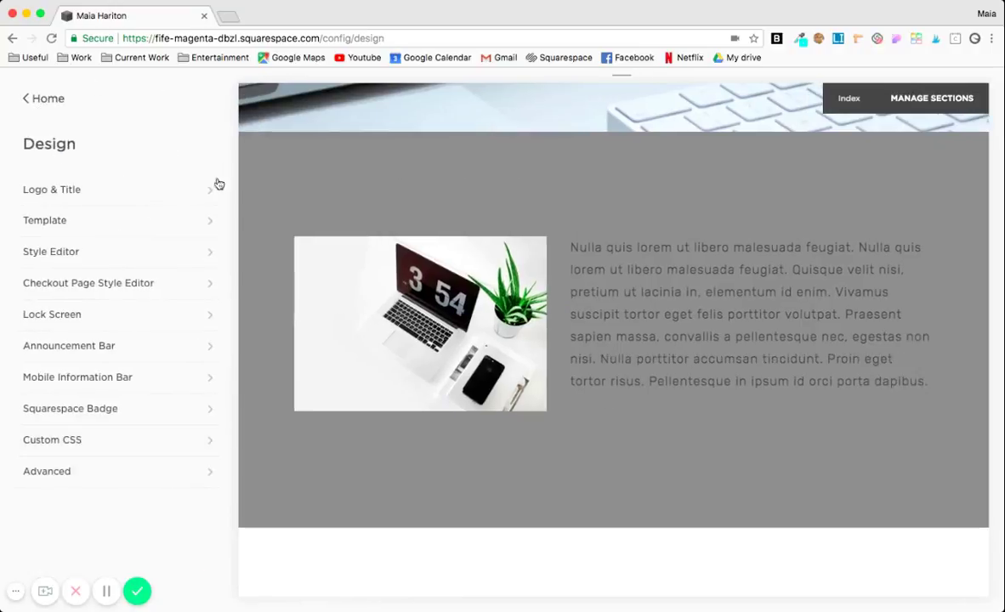
{"action": "left_click", "coordinate": [51, 100]}
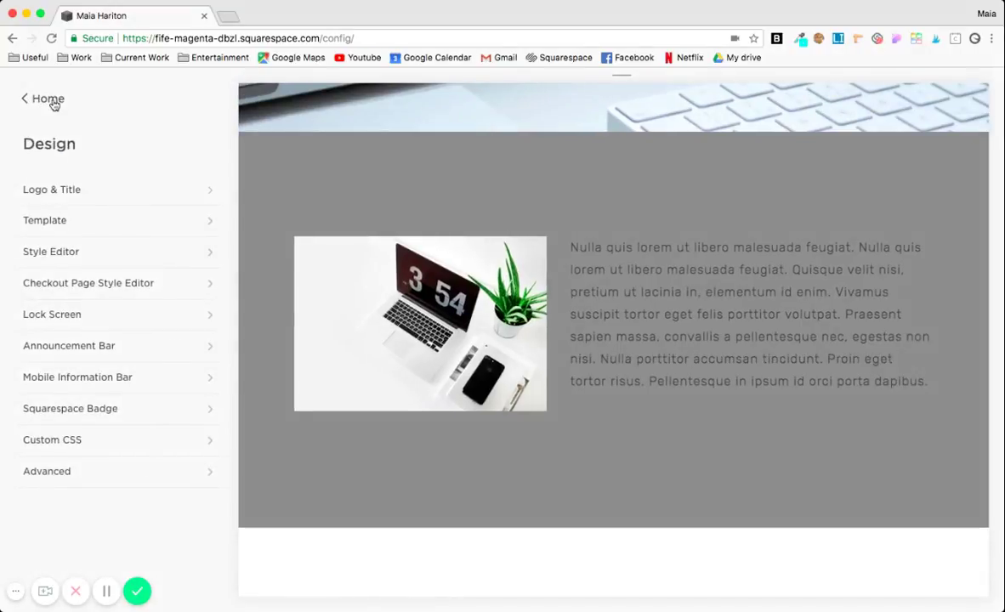
{"action": "left_click", "coordinate": [43, 361]}
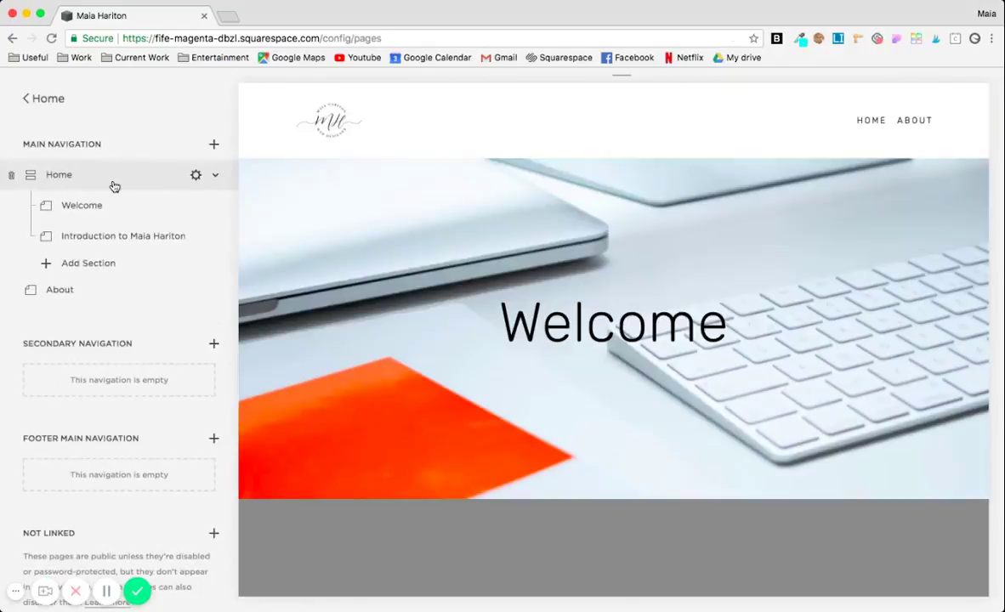
{"action": "left_click", "coordinate": [85, 265]}
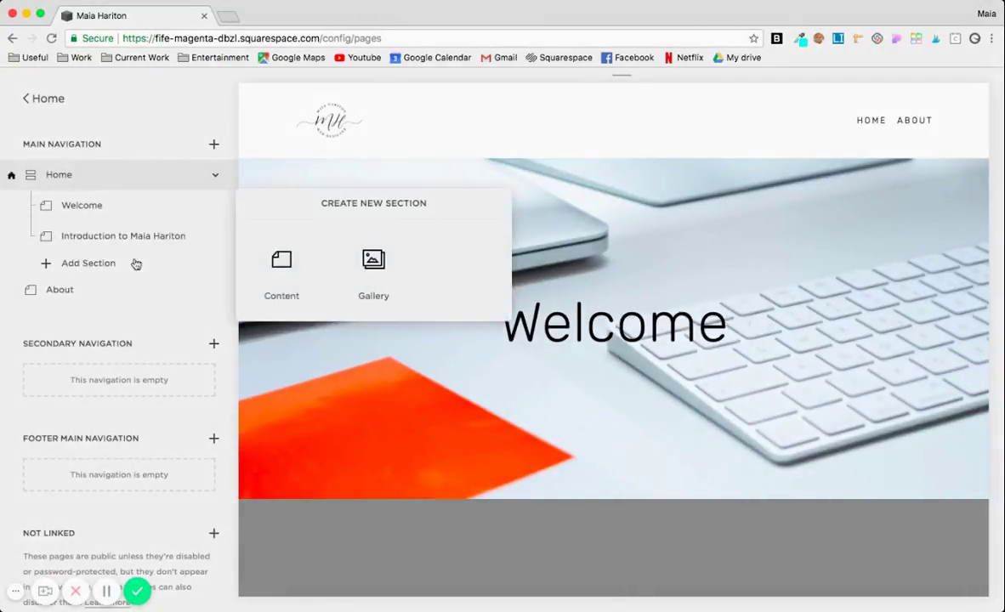
{"action": "left_click", "coordinate": [259, 266]}
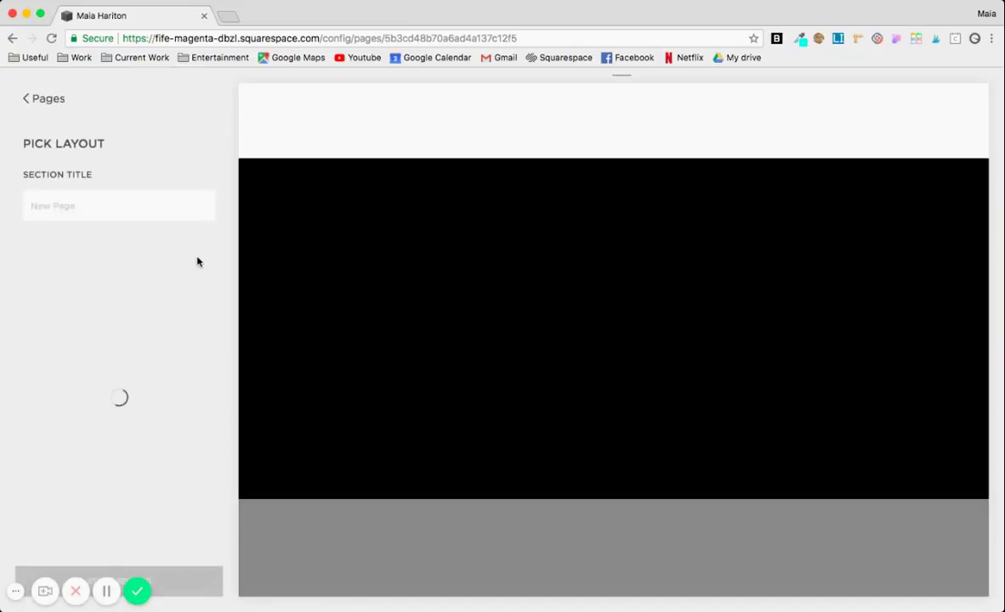
{"action": "type", "text": "Services"}
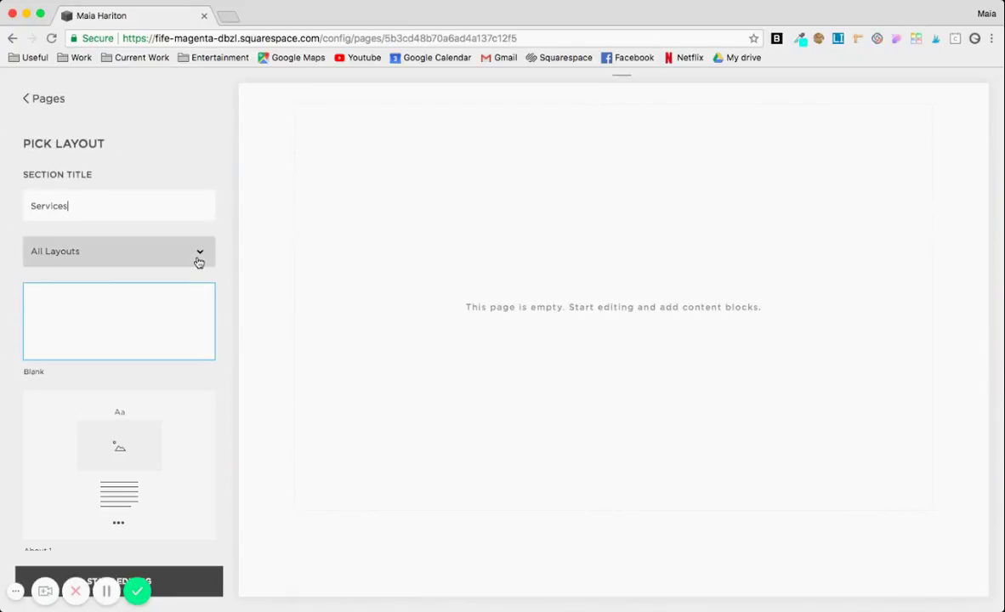
{"action": "left_click", "coordinate": [180, 585]}
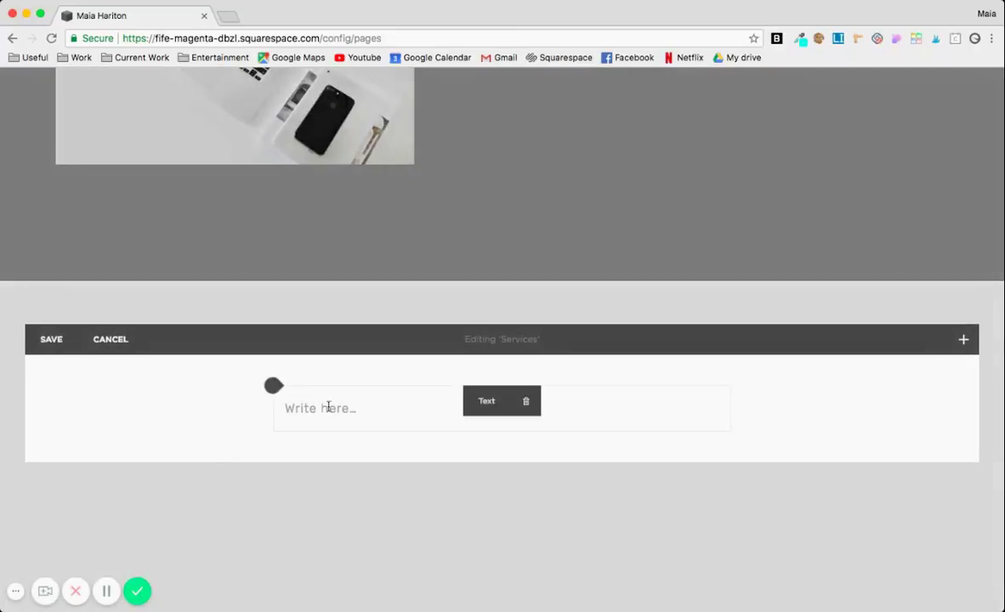
{"action": "left_click", "coordinate": [51, 342]}
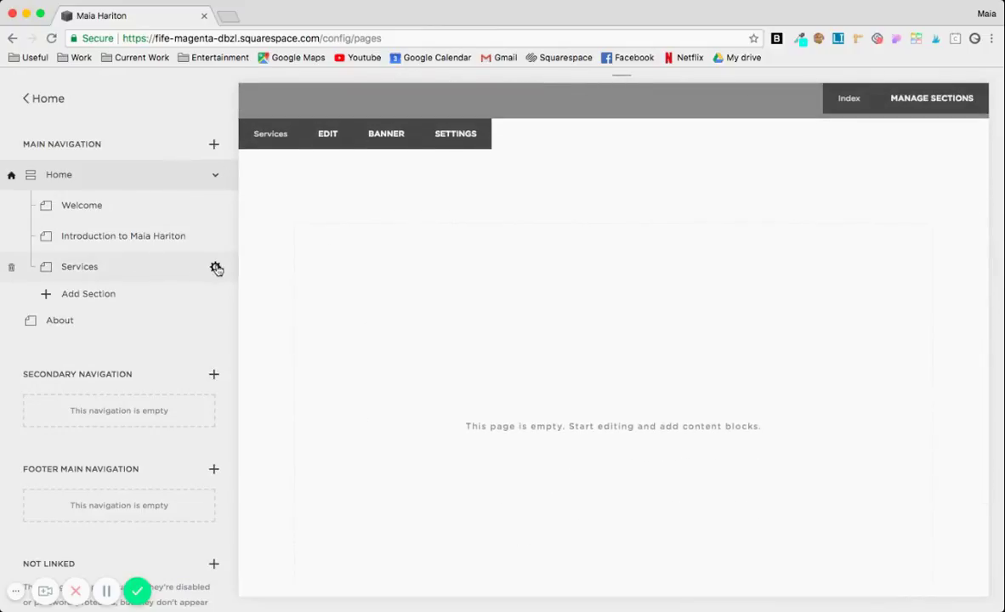
Change the Services section's URL slug from services-1 to services- plus the owner's name, and save
{"action": "left_click", "coordinate": [216, 268]}
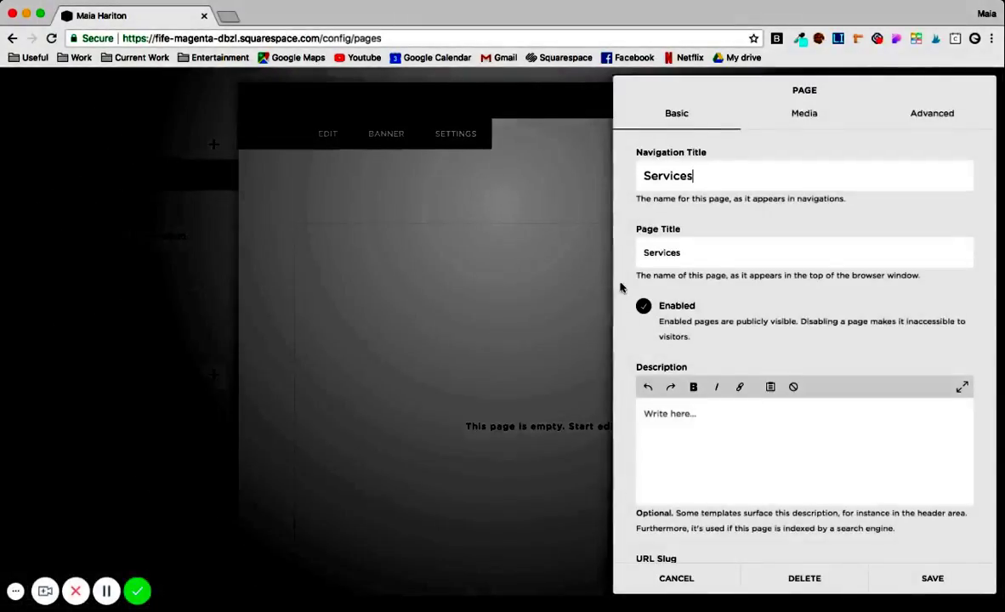
{"action": "scroll", "coordinate": [709, 361], "scroll_direction": "down", "scroll_amount": 4}
{"action": "left_click_drag", "start_coordinate": [702, 414], "coordinate": [670, 369]}
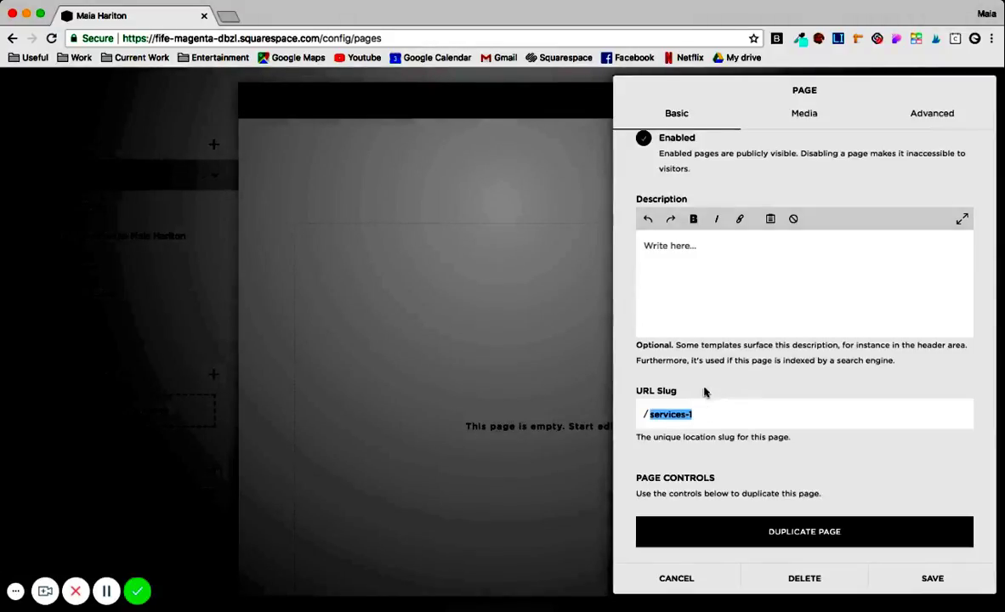
{"action": "left_click", "coordinate": [726, 417]}
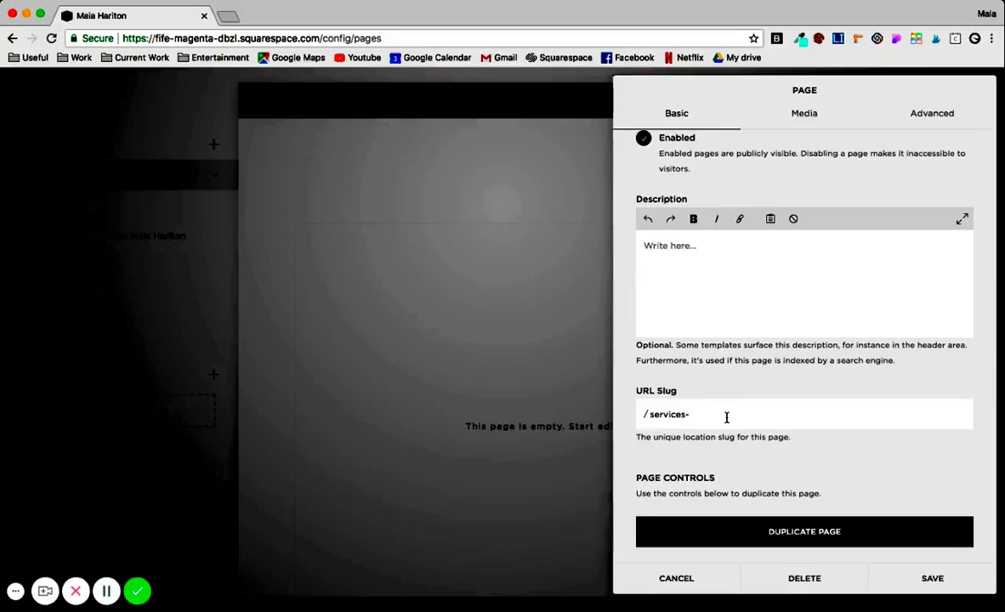
{"action": "type", "text": "maia-hariton"}
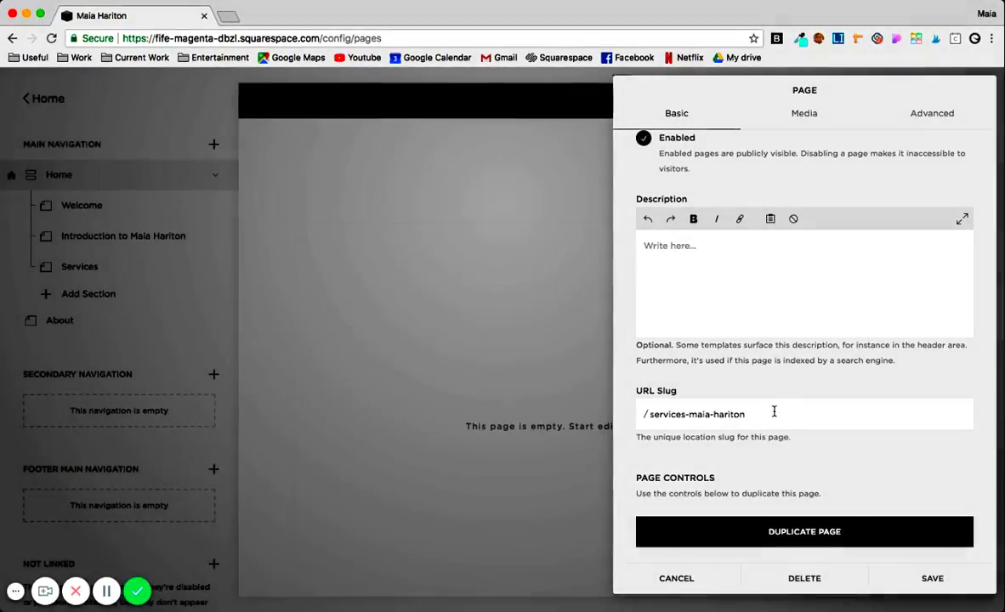
{"action": "triple_click", "coordinate": [773, 411]}
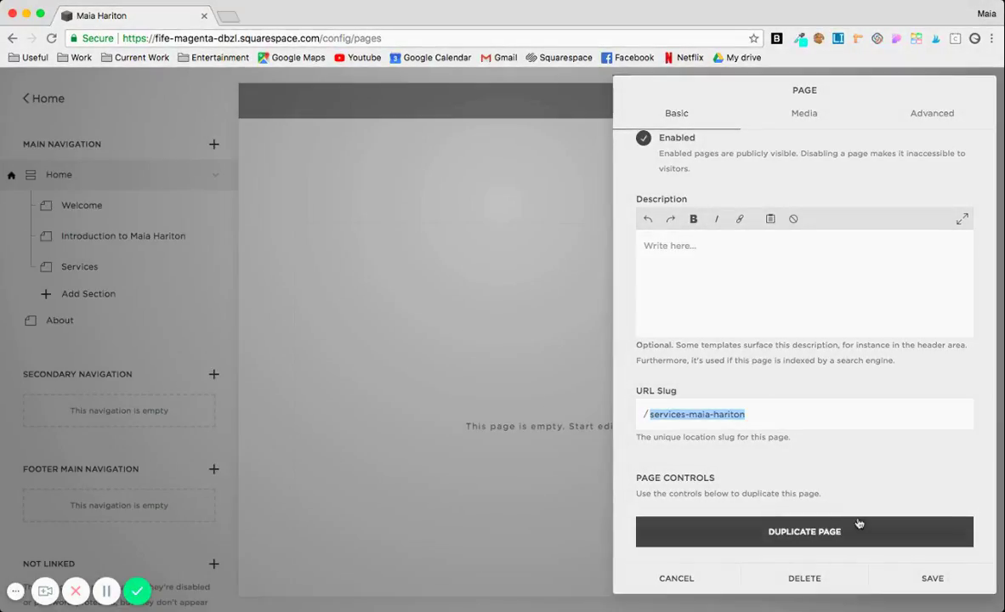
{"action": "left_click", "coordinate": [930, 580]}
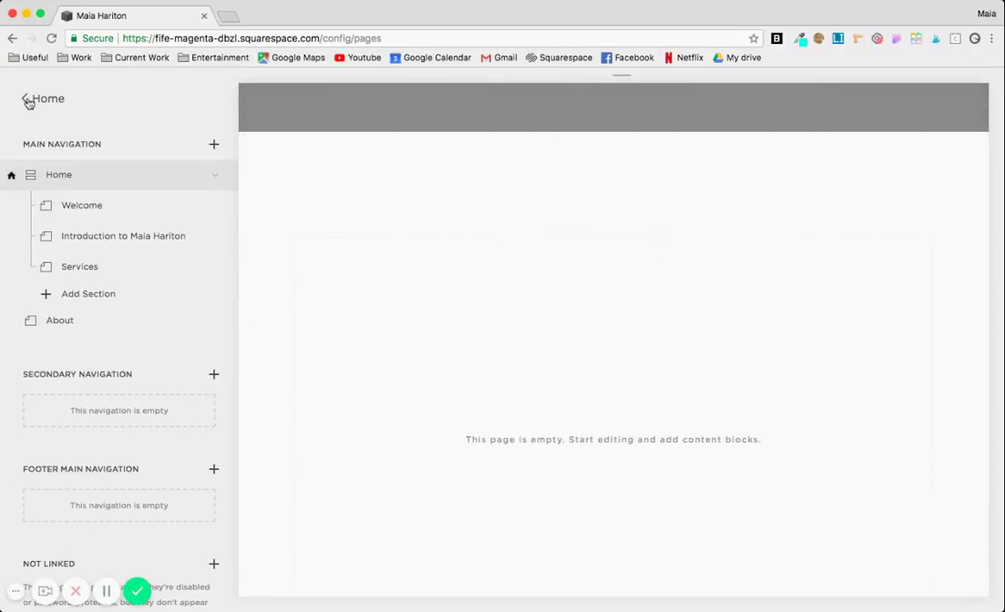
In Custom CSS, add a second rule for the Services section's slug with background-color: black
{"action": "left_click", "coordinate": [28, 101]}
{"action": "left_click", "coordinate": [80, 383]}
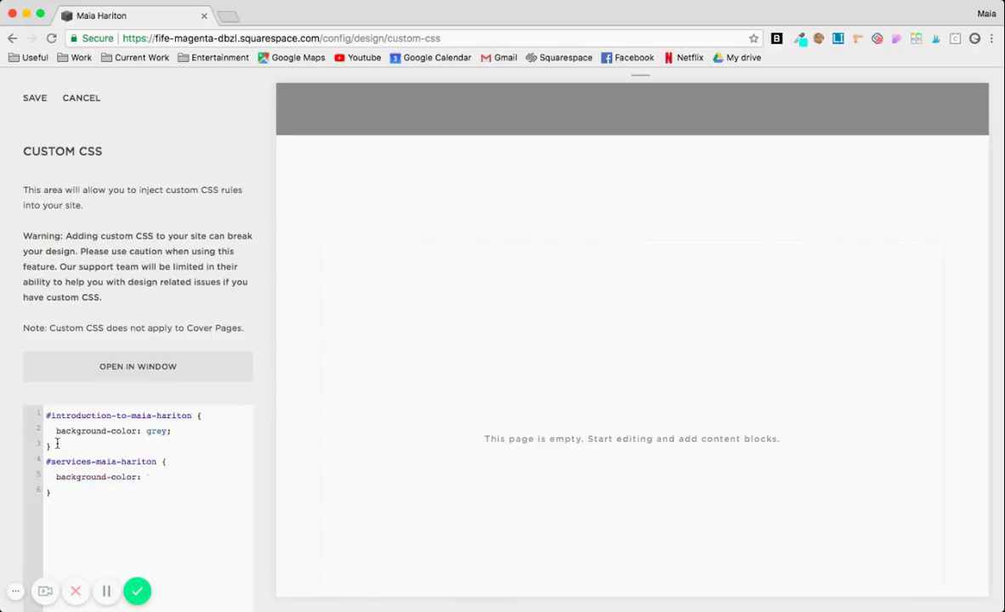
{"action": "type", "text": "d-color: black;"}
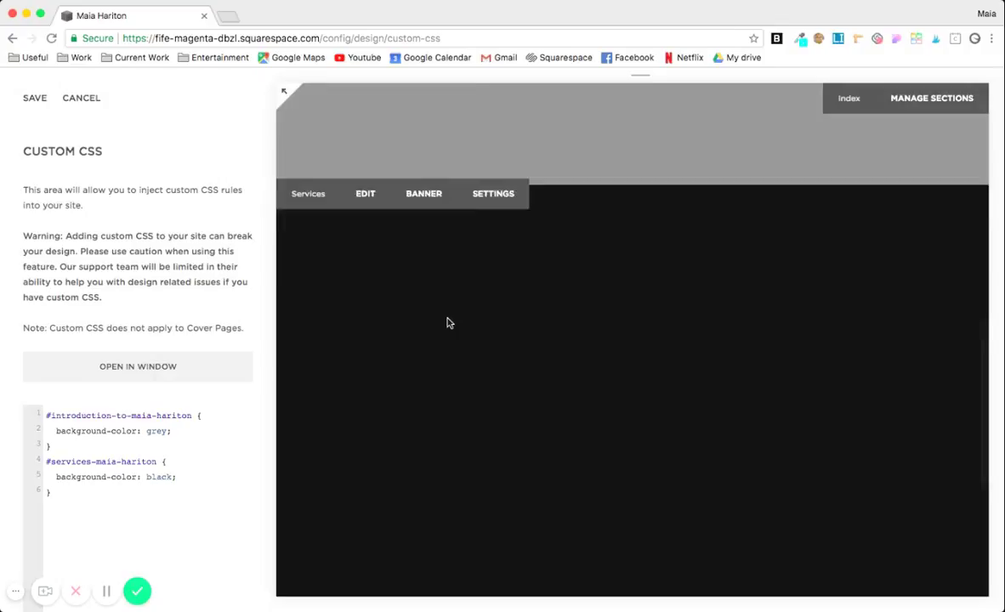
Save the Services section's black background CSS rule
{"action": "scroll", "coordinate": [449, 323], "scroll_direction": "up", "scroll_amount": 5}
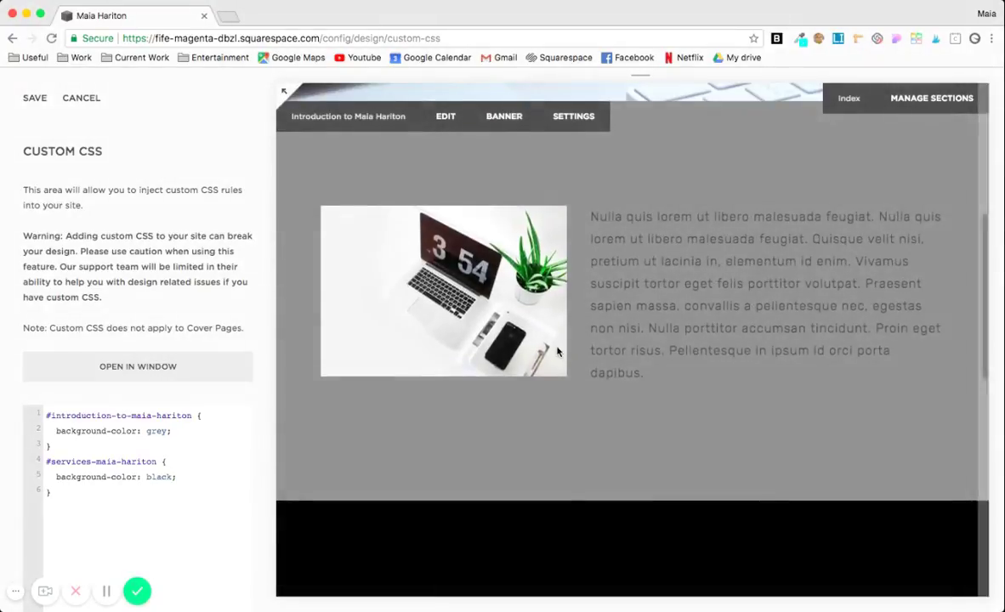
{"action": "scroll", "coordinate": [555, 352], "scroll_direction": "down", "scroll_amount": 5}
{"action": "scroll", "coordinate": [558, 283], "scroll_direction": "up", "scroll_amount": 10}
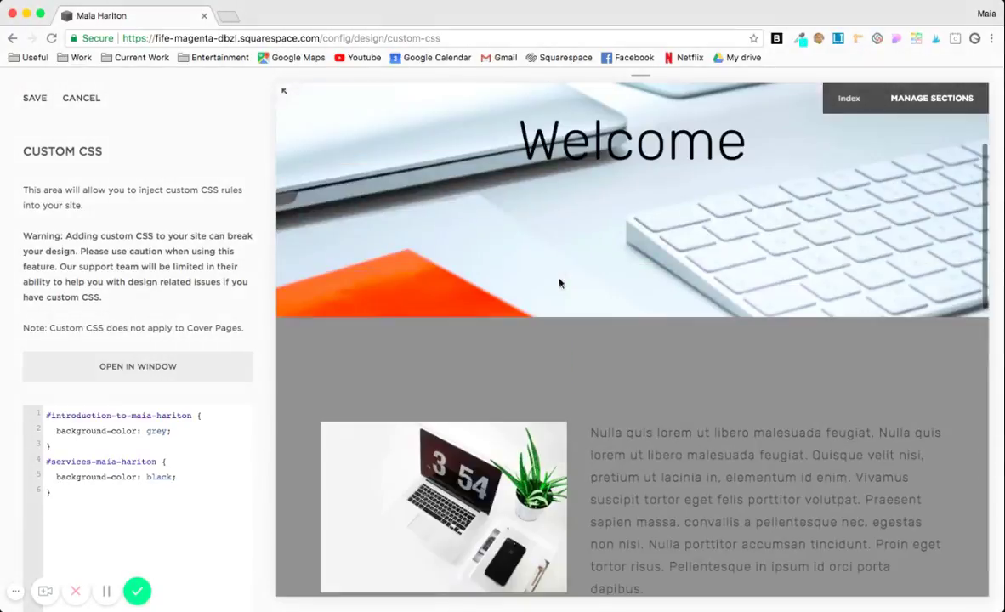
{"action": "left_click", "coordinate": [34, 98]}
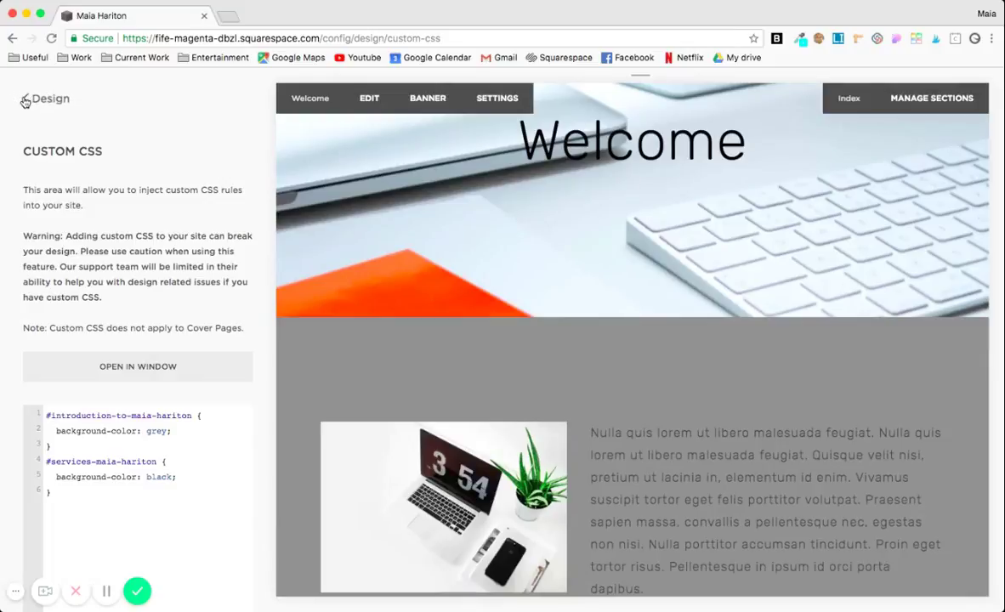
Replace black with pink as the Services rule's background-color
{"action": "scroll", "coordinate": [613, 432], "scroll_direction": "down", "scroll_amount": 5}
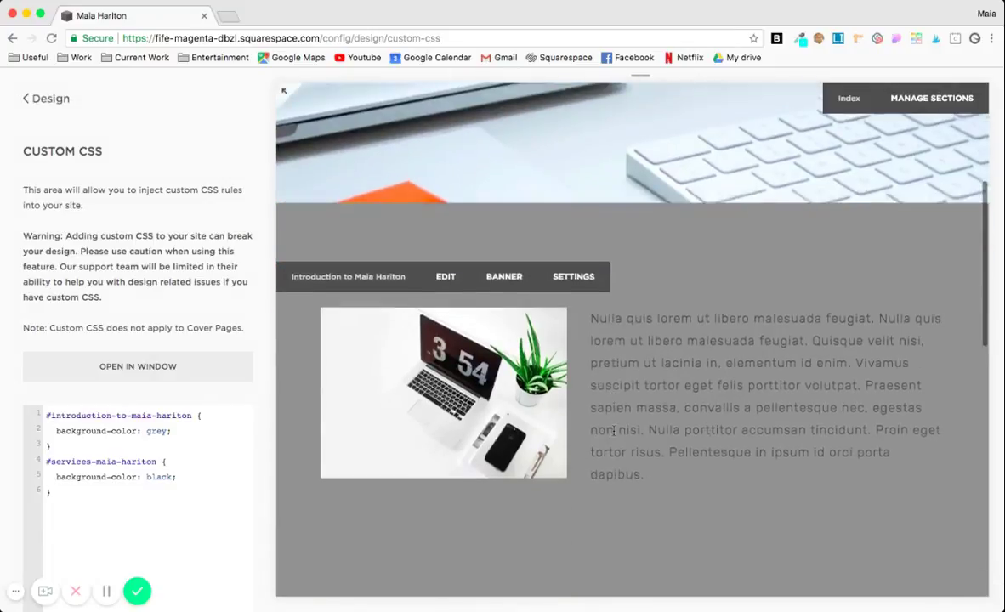
{"action": "scroll", "coordinate": [476, 438], "scroll_direction": "down", "scroll_amount": 2}
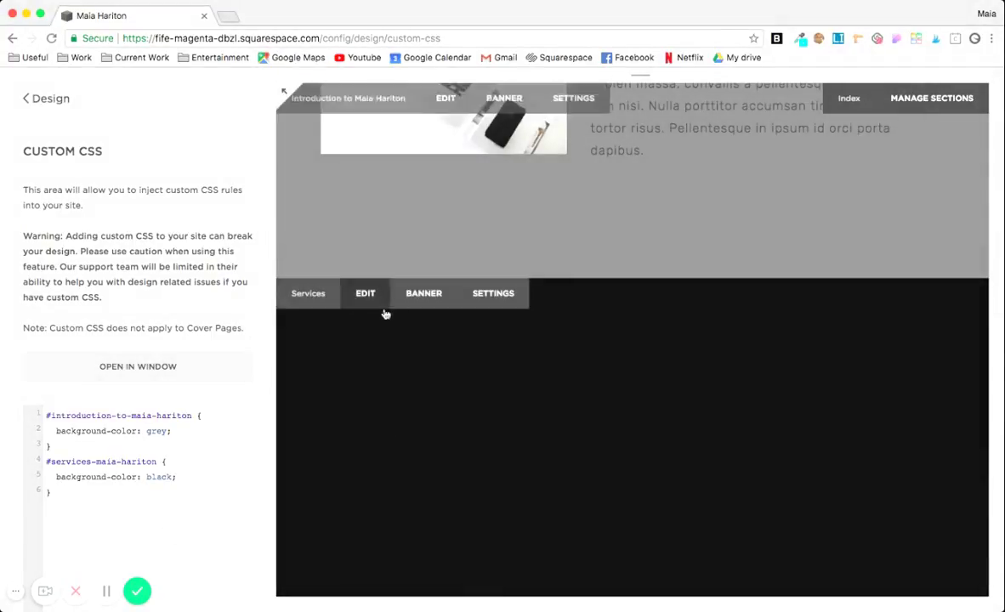
{"action": "scroll", "coordinate": [434, 442], "scroll_direction": "down", "scroll_amount": 3}
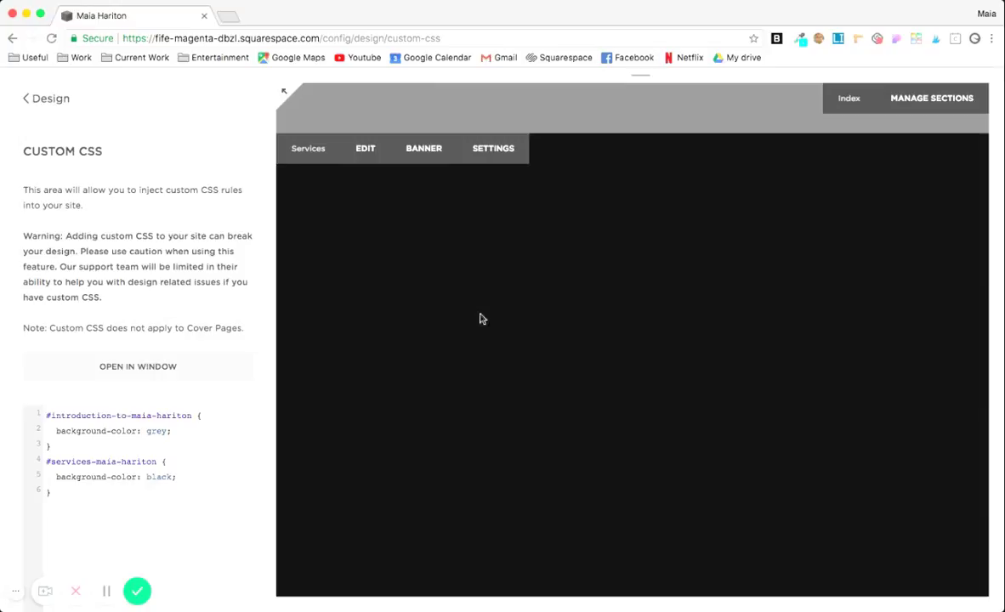
{"action": "double_click", "coordinate": [157, 477]}
{"action": "type", "text": "pink"}
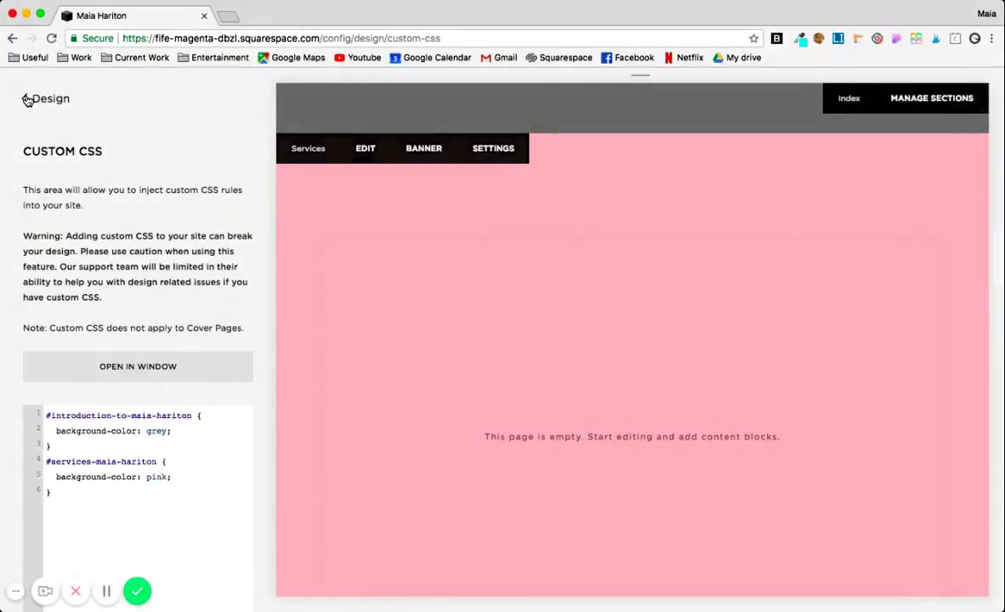
Leave Custom CSS and return through Design to the main site menu
{"action": "left_click", "coordinate": [28, 100]}
{"action": "scroll", "coordinate": [356, 309], "scroll_direction": "up", "scroll_amount": 10}
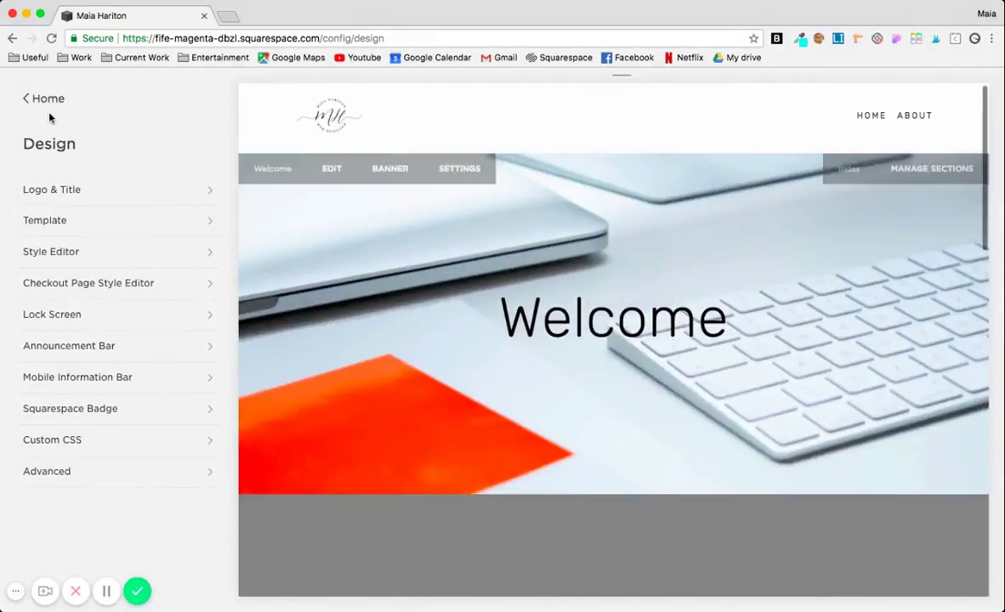
{"action": "left_click", "coordinate": [35, 98]}
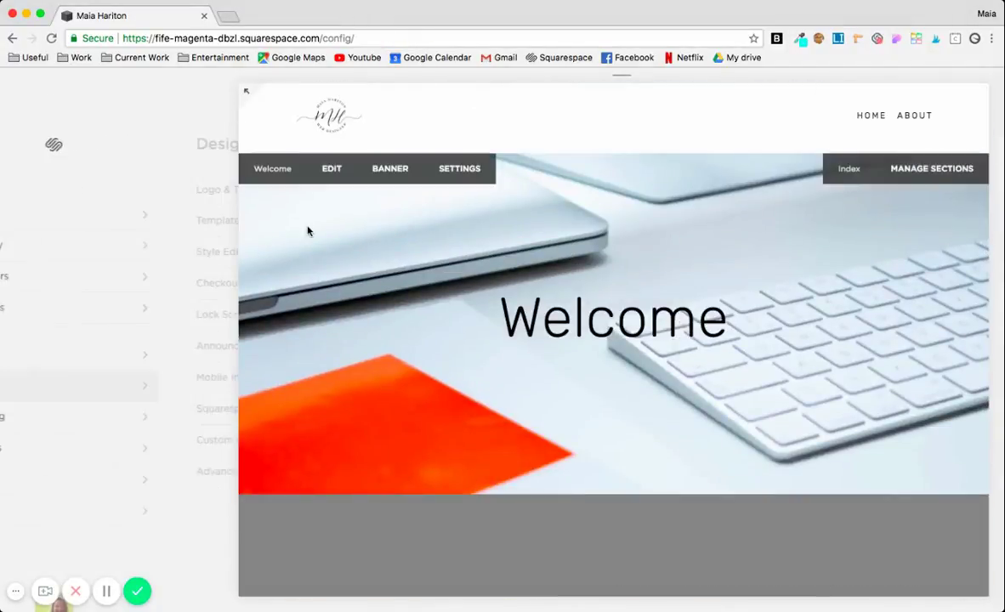
{"action": "scroll", "coordinate": [367, 367], "scroll_direction": "down", "scroll_amount": 5}
{"action": "scroll", "coordinate": [294, 467], "scroll_direction": "down", "scroll_amount": 5}
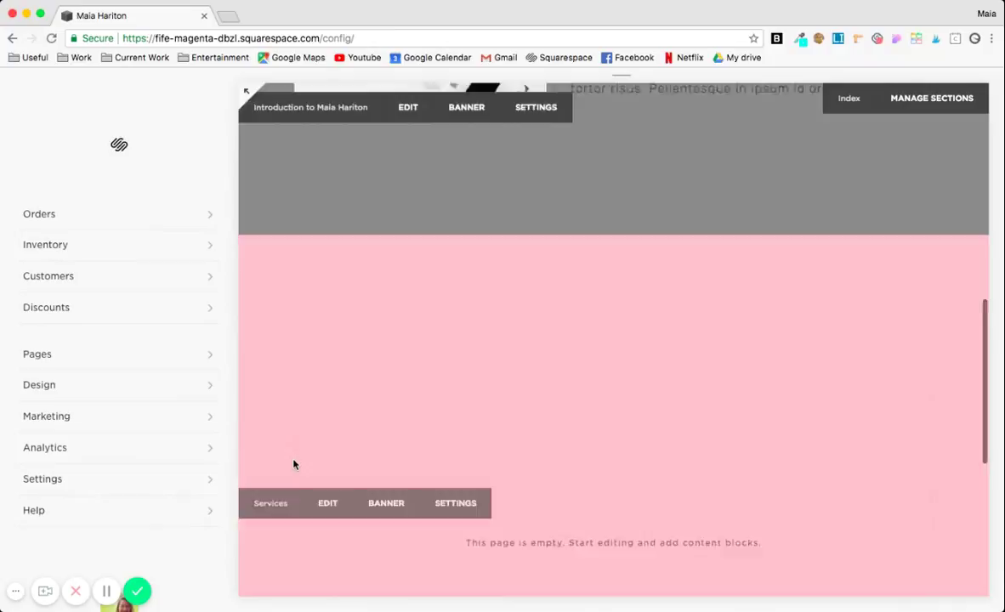
{"action": "scroll", "coordinate": [442, 362], "scroll_direction": "up", "scroll_amount": 5}
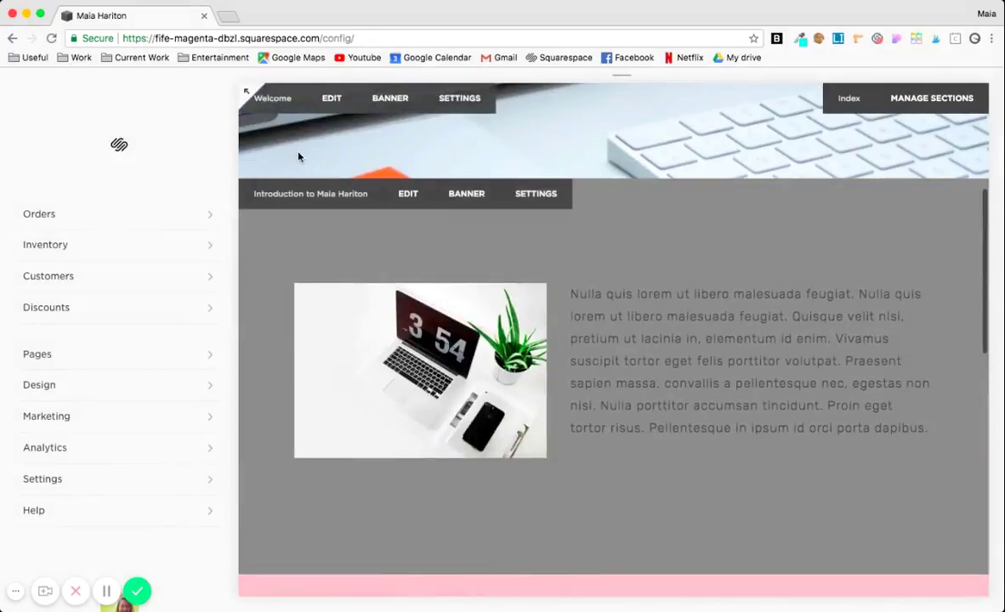
Preview the About page, select its paragraph text, and open the browser developer tools
{"action": "left_click", "coordinate": [42, 364]}
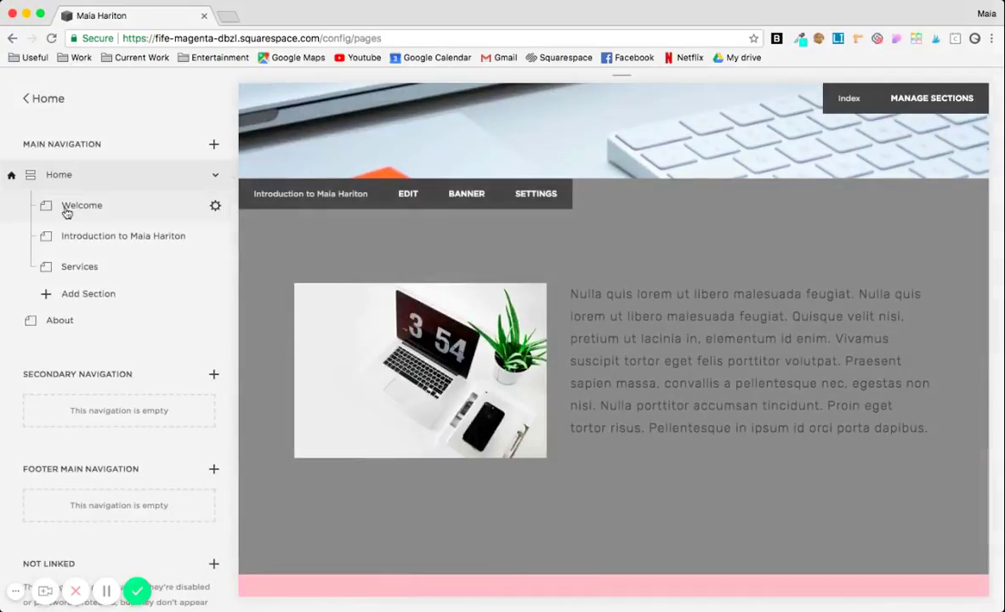
{"action": "left_click", "coordinate": [218, 178]}
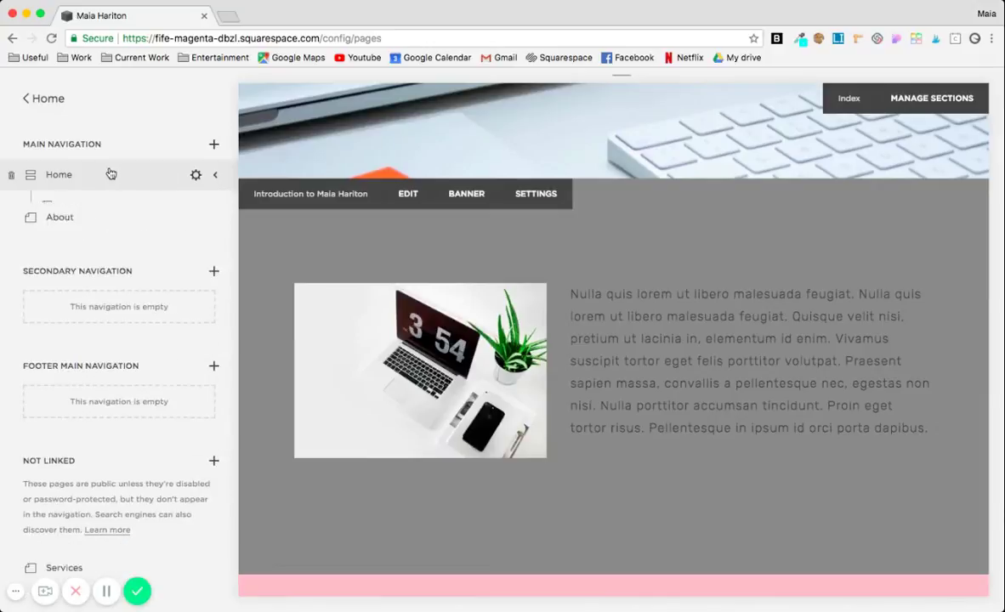
{"action": "left_click", "coordinate": [60, 206]}
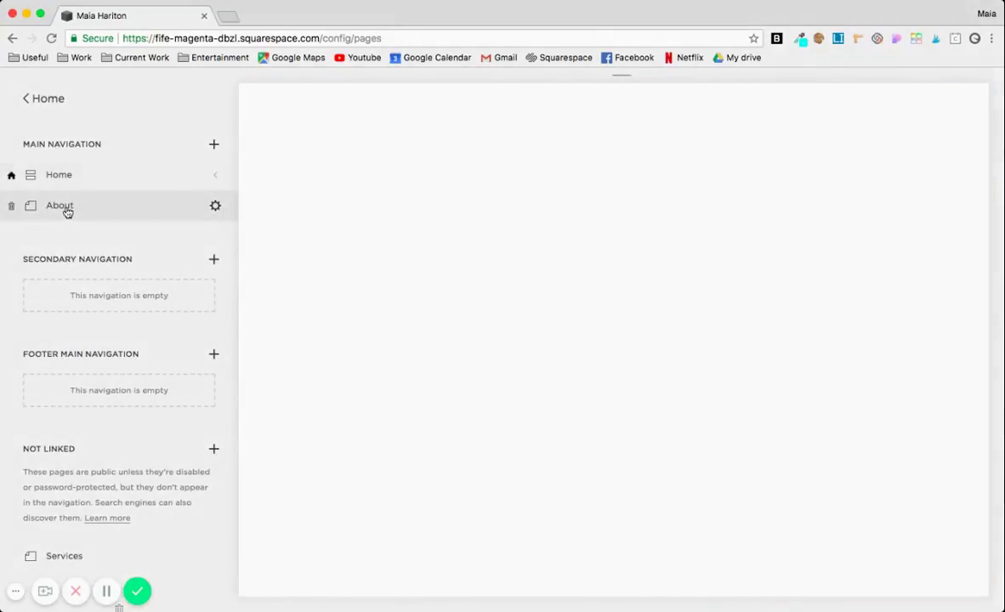
{"action": "mouse_move", "coordinate": [368, 267]}
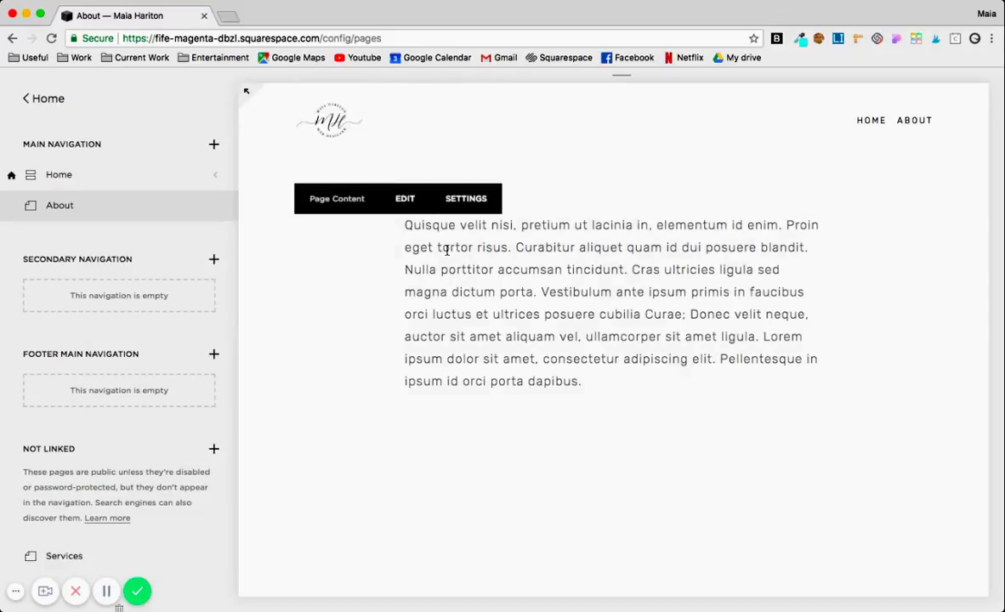
{"action": "left_click_drag", "start_coordinate": [414, 226], "coordinate": [562, 340]}
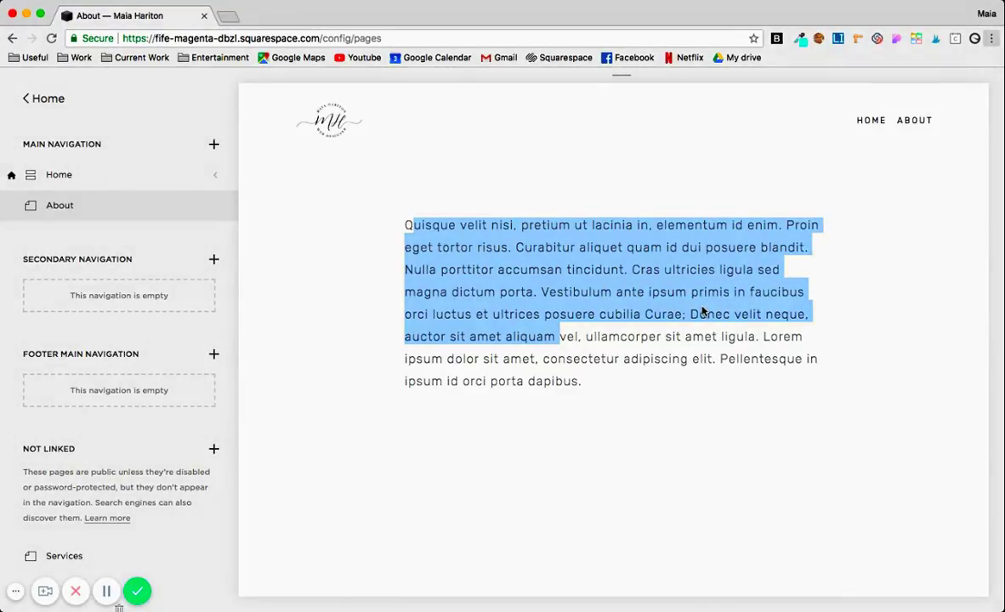
{"action": "key", "text": "super+alt+i"}
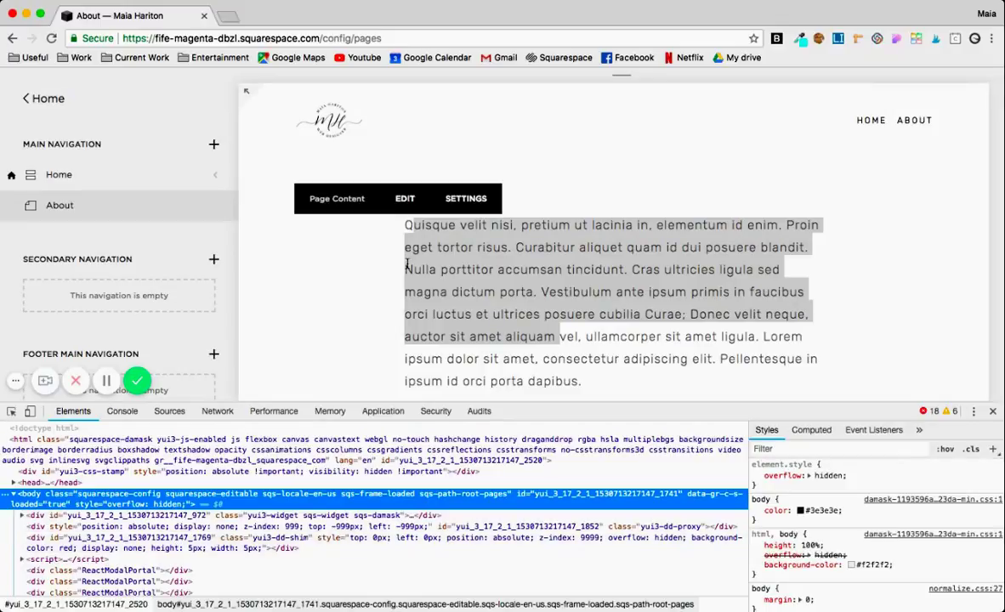
Use the DevTools element picker to locate the About content section with class Main-content
{"action": "scroll", "coordinate": [407, 266], "scroll_direction": "down", "scroll_amount": 4}
{"action": "scroll", "coordinate": [468, 265], "scroll_direction": "up", "scroll_amount": 4}
{"action": "scroll", "coordinate": [507, 310], "scroll_direction": "down", "scroll_amount": 2}
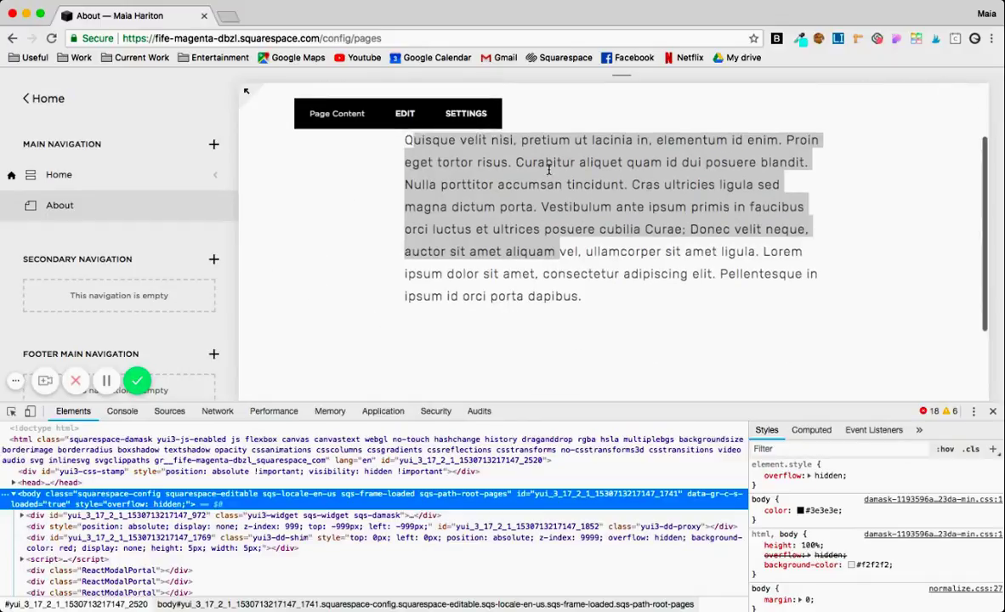
{"action": "scroll", "coordinate": [845, 274], "scroll_direction": "up", "scroll_amount": 2}
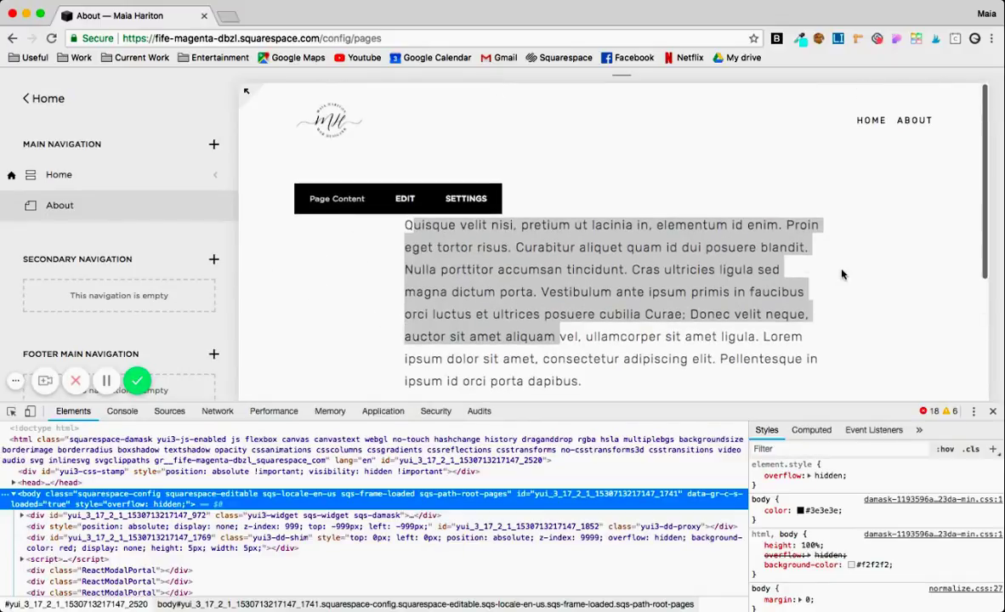
{"action": "left_click", "coordinate": [12, 413]}
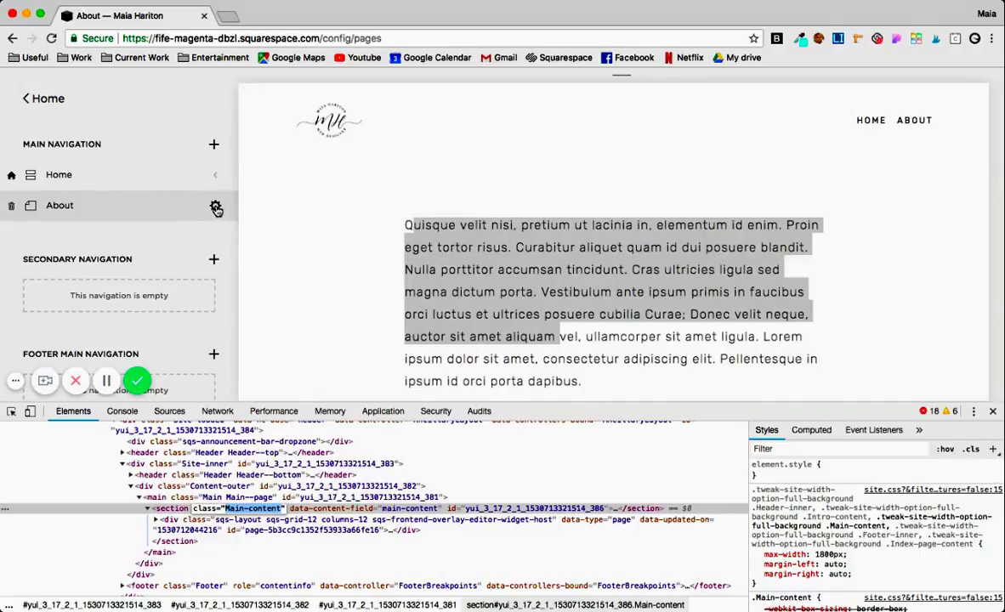
Open the About page's Advanced settings to show its empty Page Header Code Injection box
{"action": "left_click", "coordinate": [216, 209]}
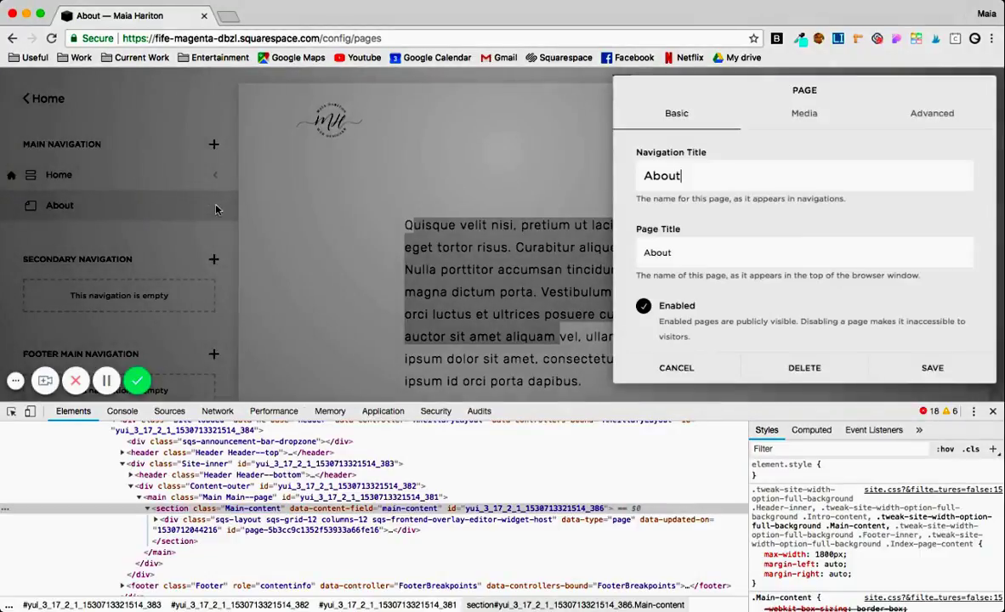
{"action": "left_click", "coordinate": [928, 117]}
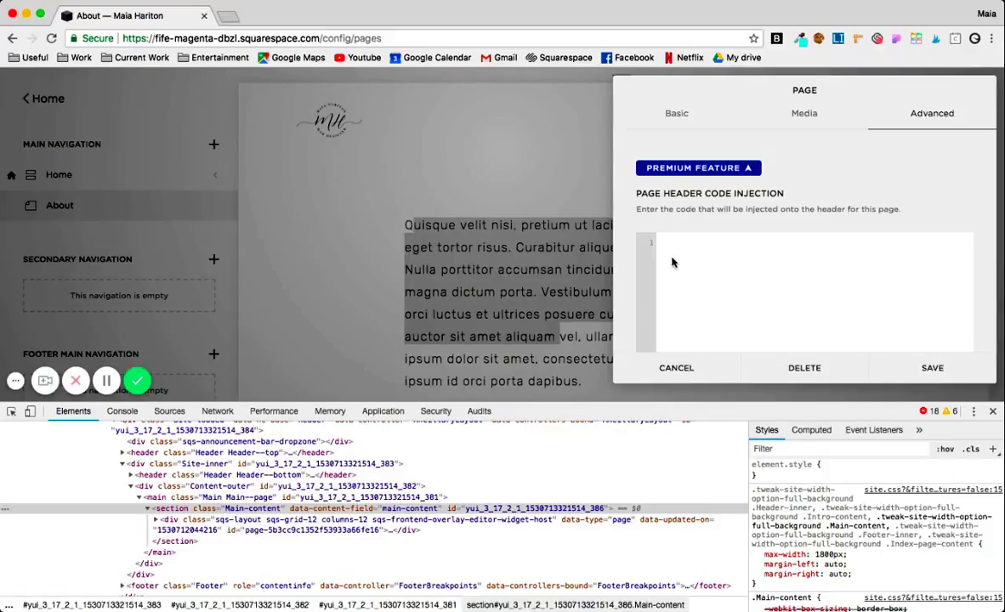
Inject <style>.Main-content { background-color: grey; }</style> into the About page header and save it
{"action": "left_click", "coordinate": [993, 413]}
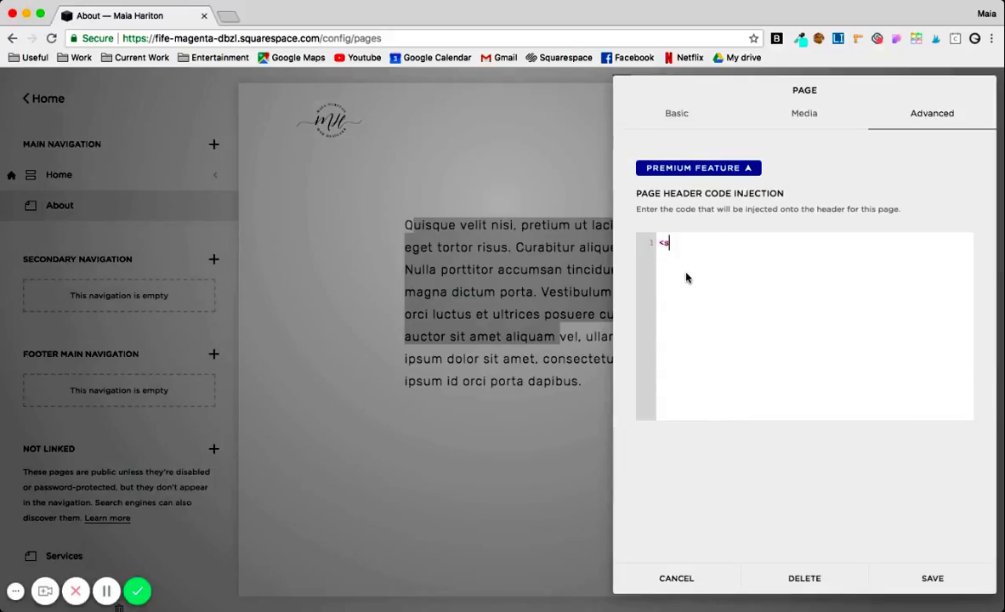
{"action": "type", "text": "tyle></style>"}
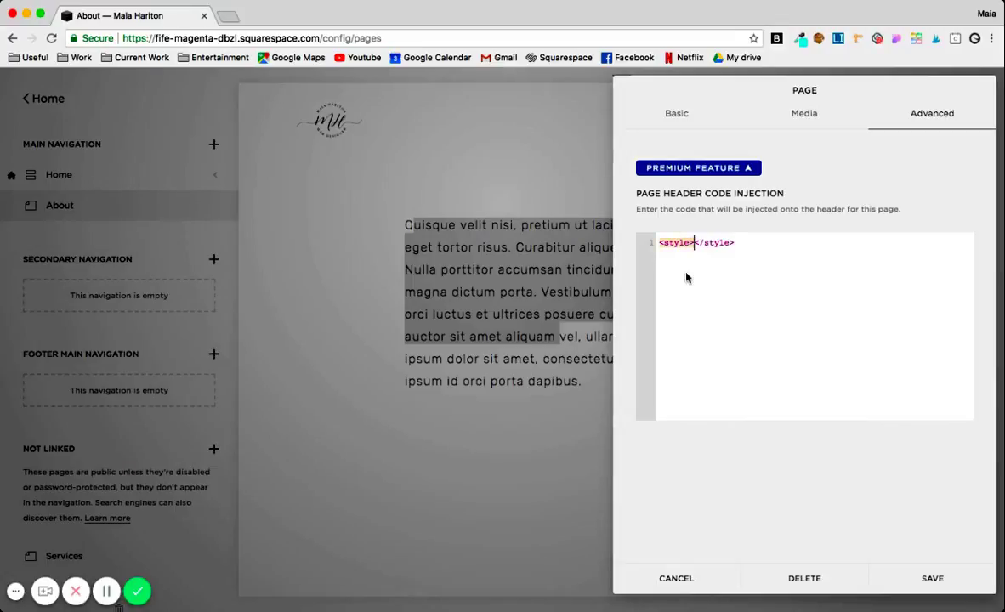
{"action": "key", "text": "Return"}
{"action": "key", "text": "Return"}
{"action": "key", "text": "Up"}
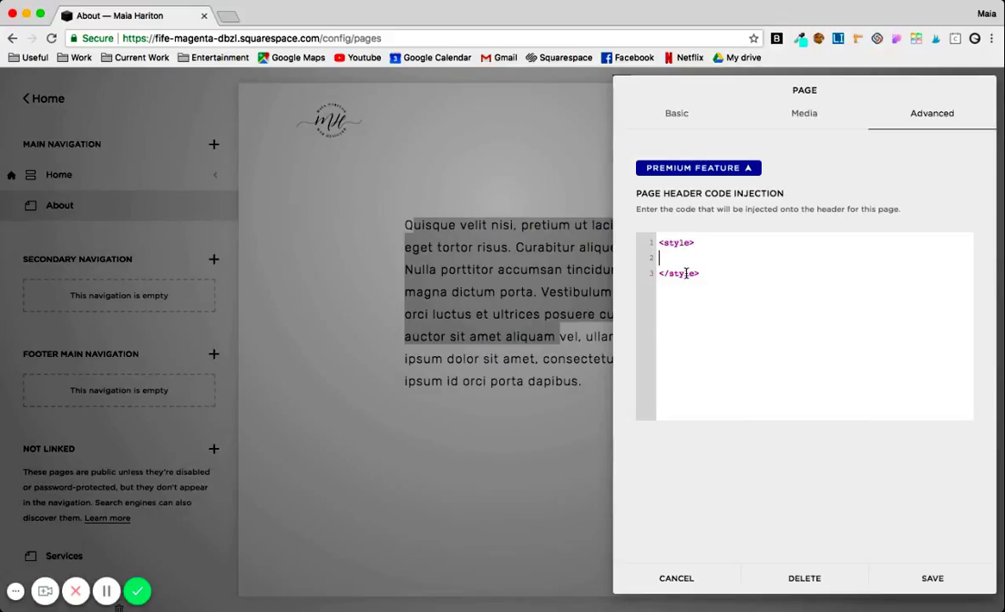
{"action": "type", "text": ".Main-content"}
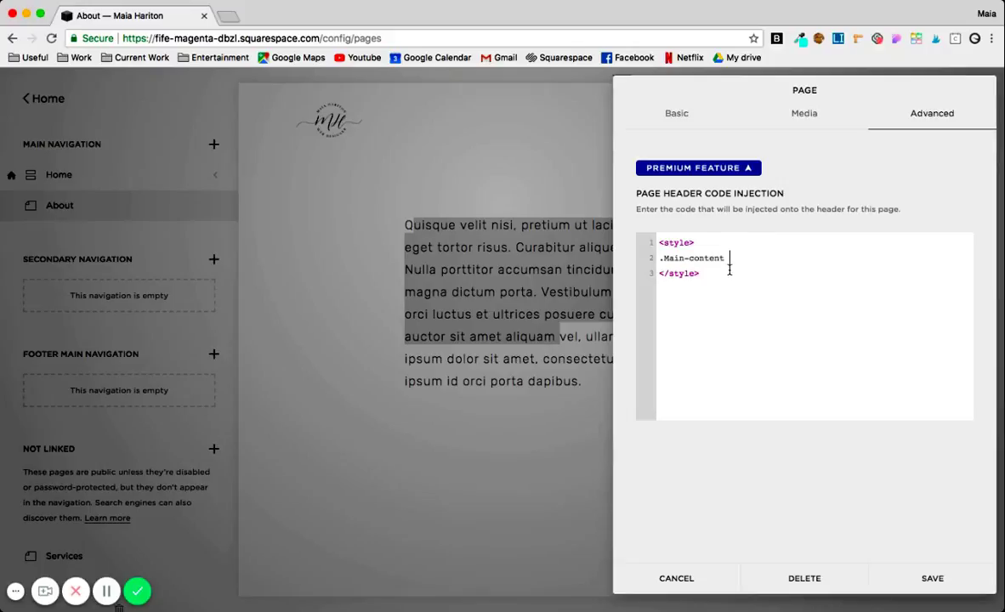
{"action": "type", "text": " {"}
{"action": "key", "text": "Return"}
{"action": "key", "text": "Return"}
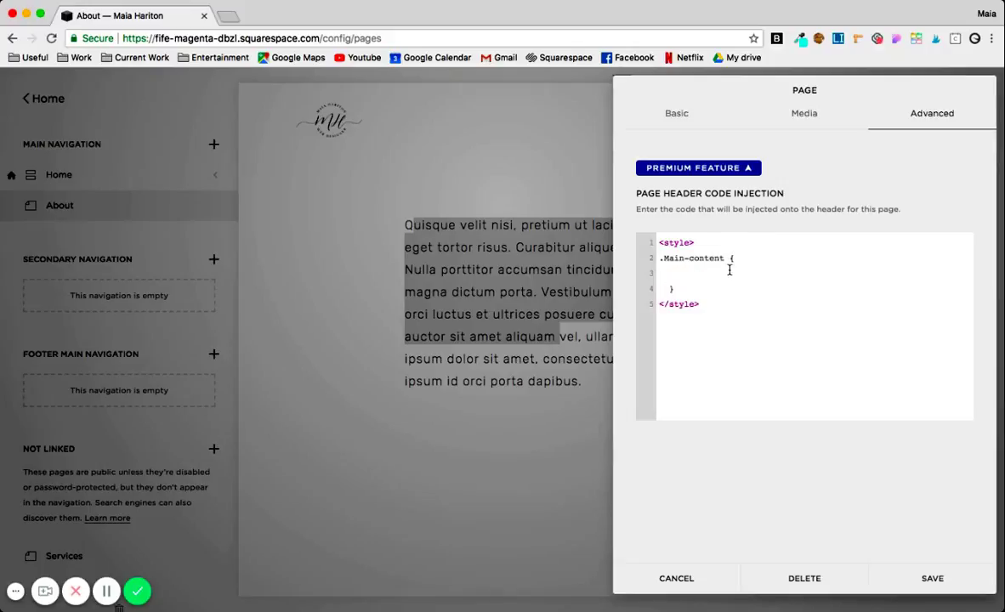
{"action": "type", "text": "background-color: "}
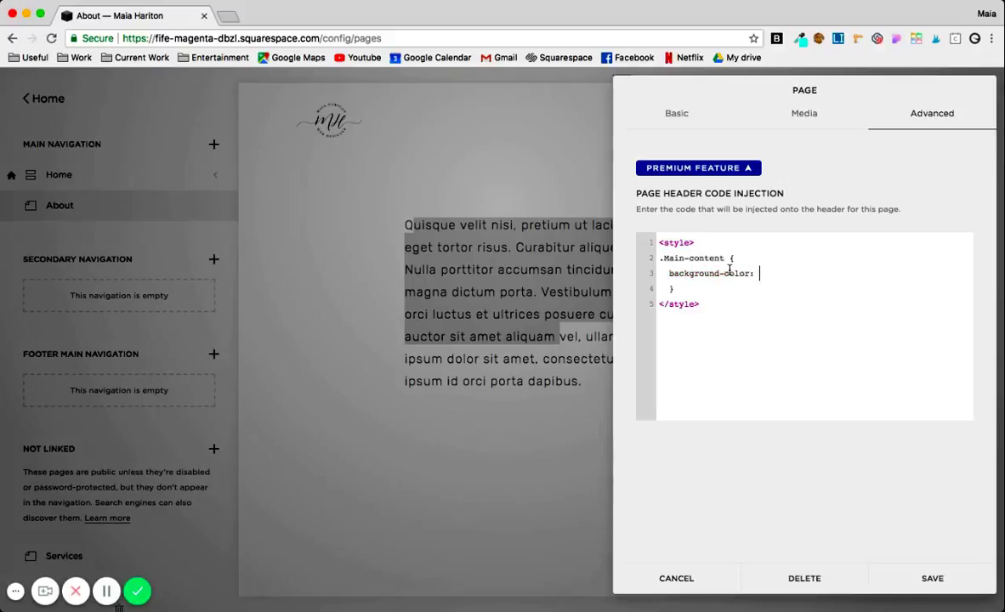
{"action": "type", "text": "grey;"}
{"action": "left_click", "coordinate": [926, 578]}
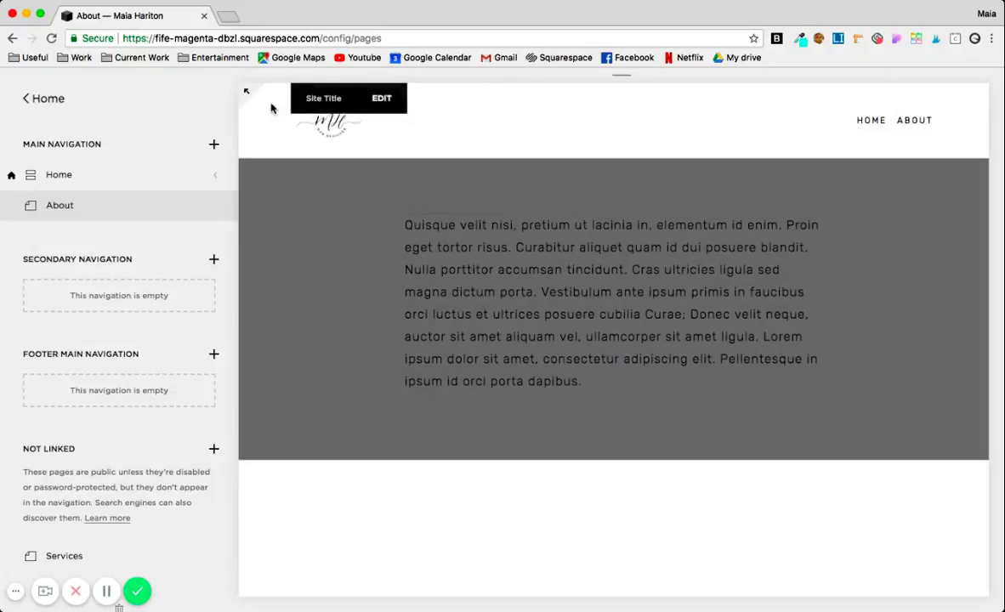
{"action": "left_click", "coordinate": [228, 17]}
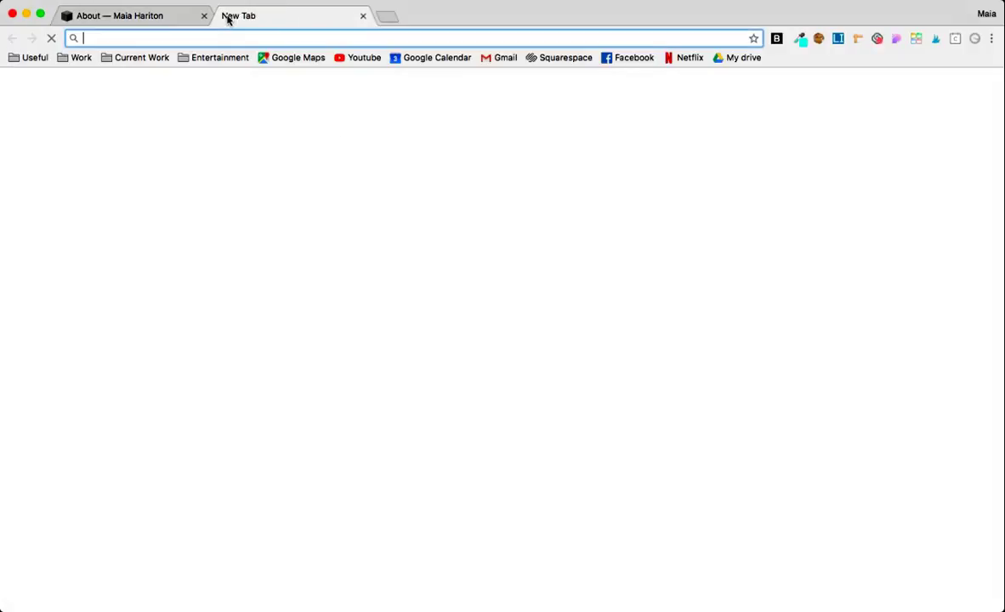
{"action": "type", "text": "hex"}
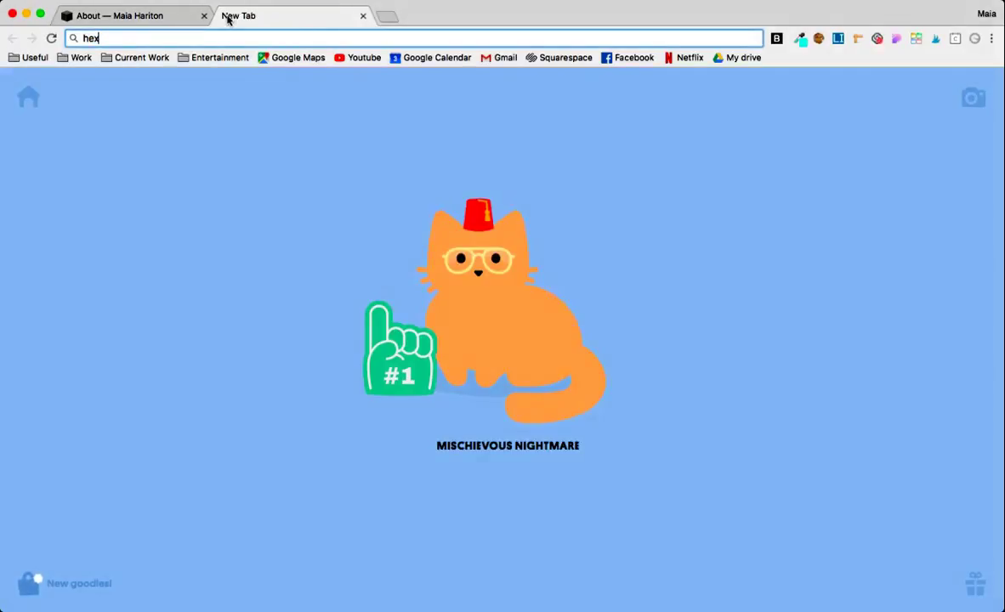
{"action": "key", "text": "Down"}
{"action": "key", "text": "Return"}
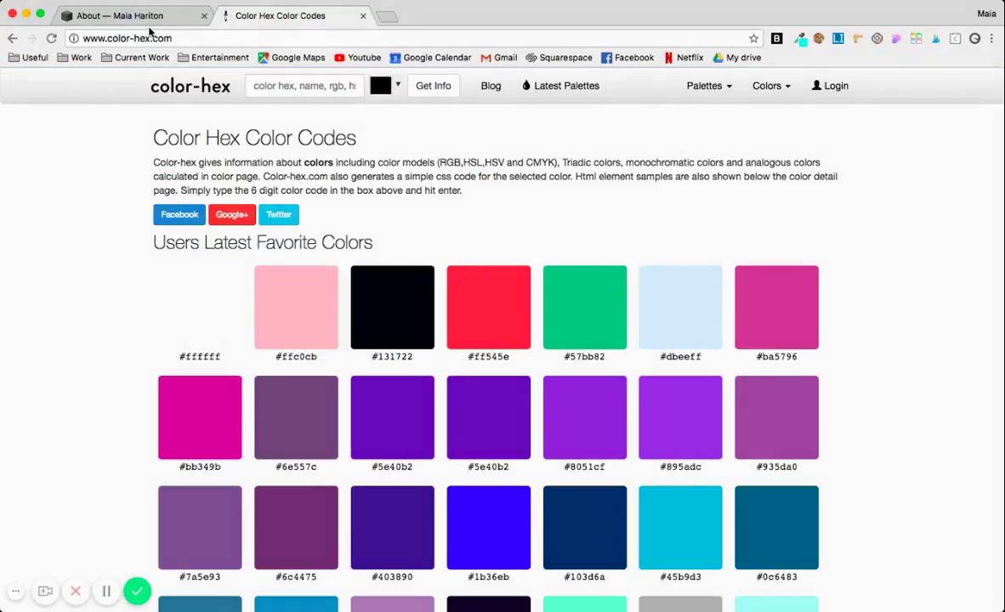
Scroll down the favourites grid and select the #c0fff4 hex code
{"action": "scroll", "coordinate": [152, 376], "scroll_direction": "down", "scroll_amount": 4}
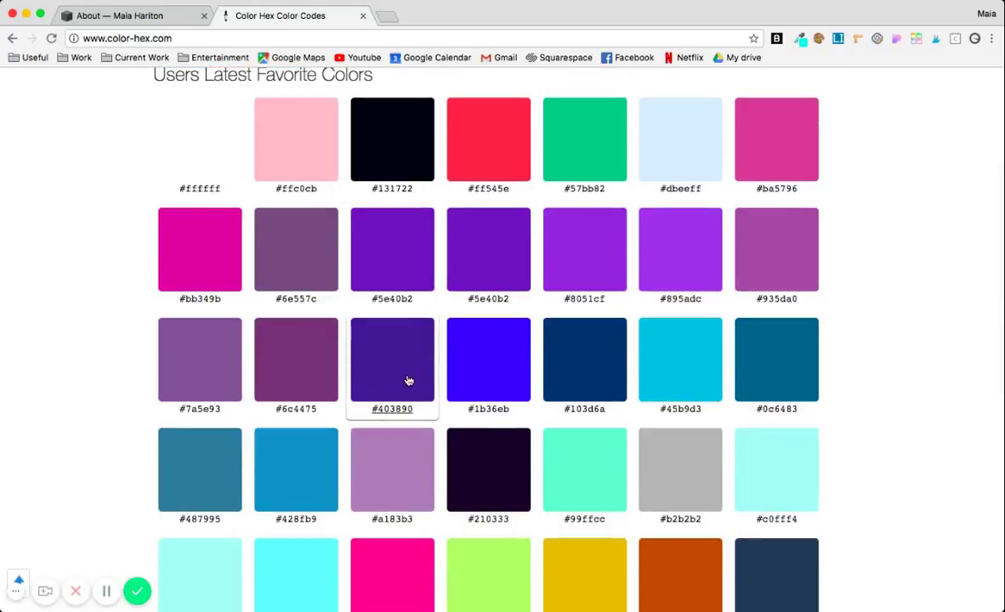
{"action": "scroll", "coordinate": [323, 346], "scroll_direction": "down", "scroll_amount": 2}
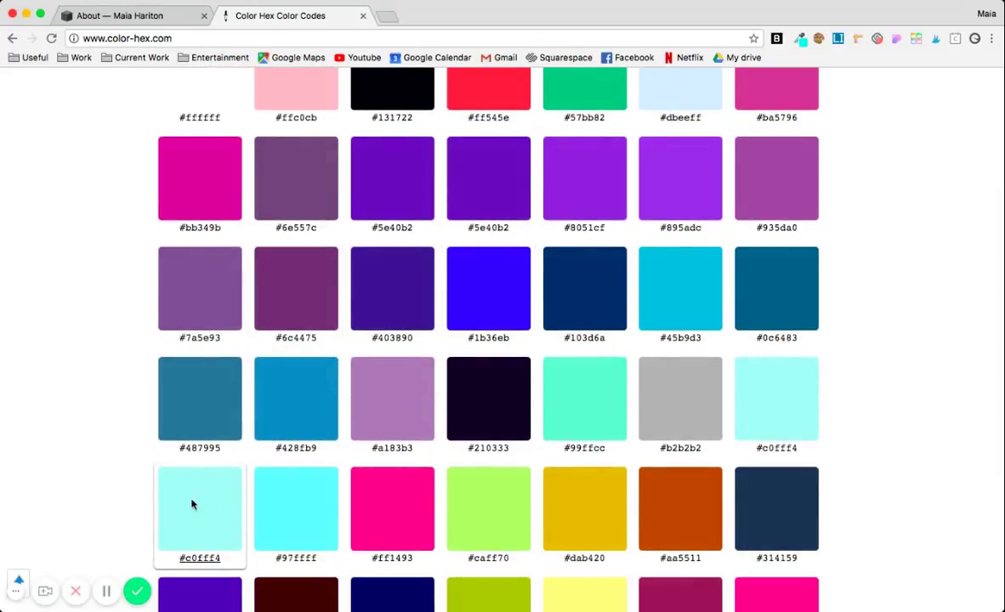
{"action": "scroll", "coordinate": [191, 532], "scroll_direction": "down", "scroll_amount": 1}
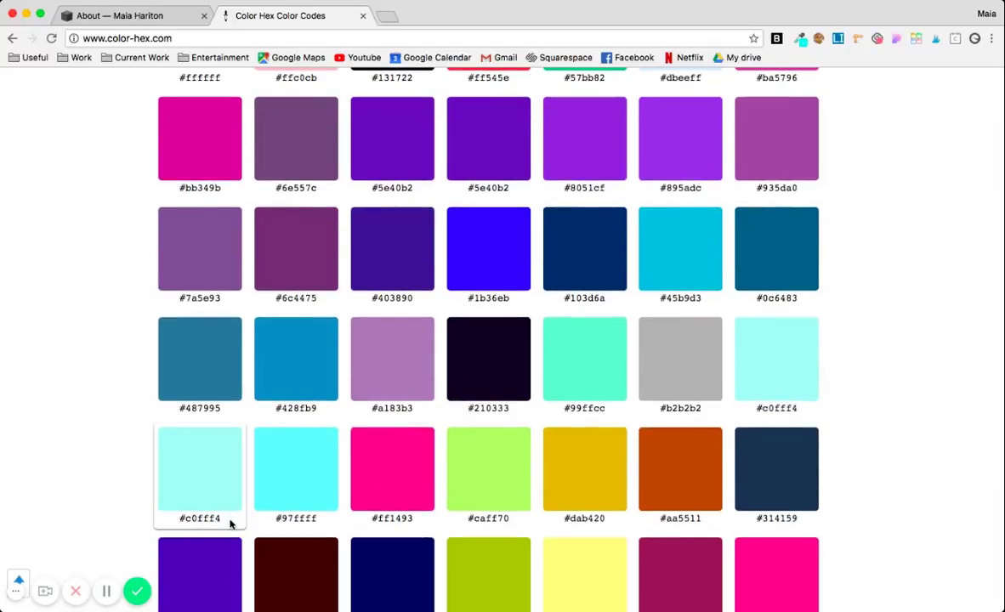
{"action": "left_click_drag", "start_coordinate": [230, 523], "coordinate": [182, 522]}
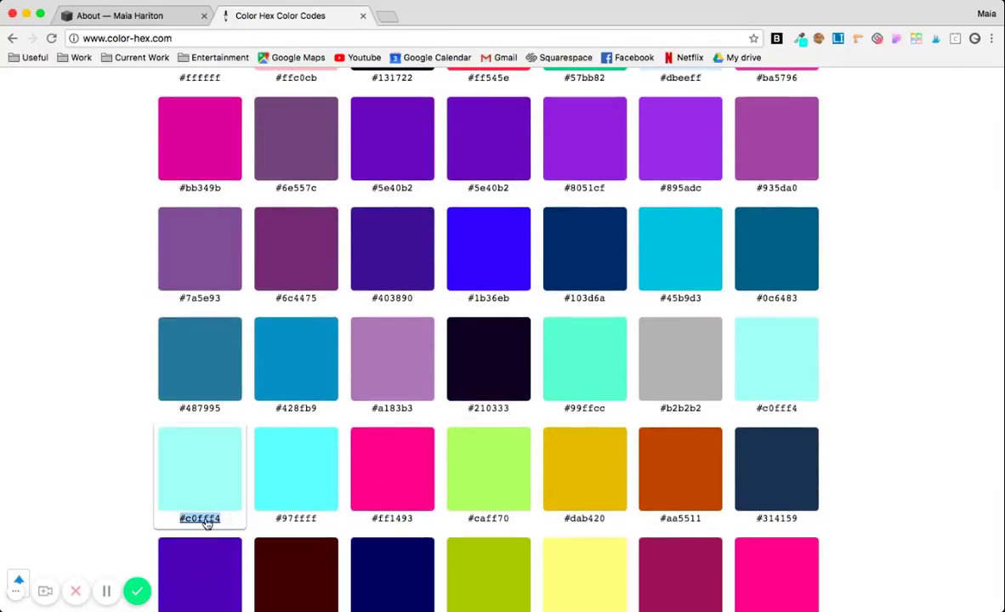
Replace grey with #c0fff4 in the About page's header code and save it
{"action": "left_click", "coordinate": [139, 17]}
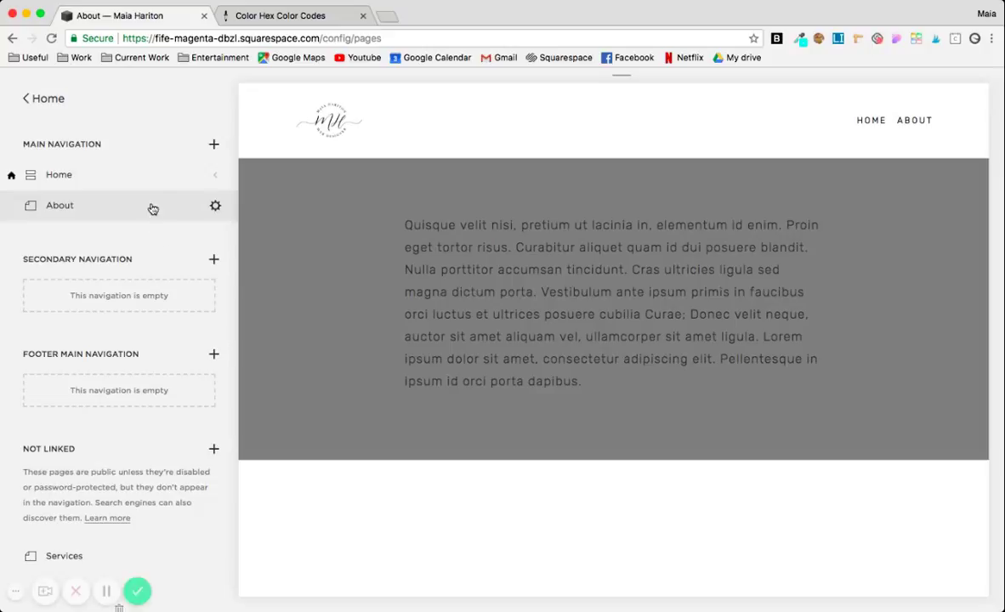
{"action": "left_click", "coordinate": [213, 207]}
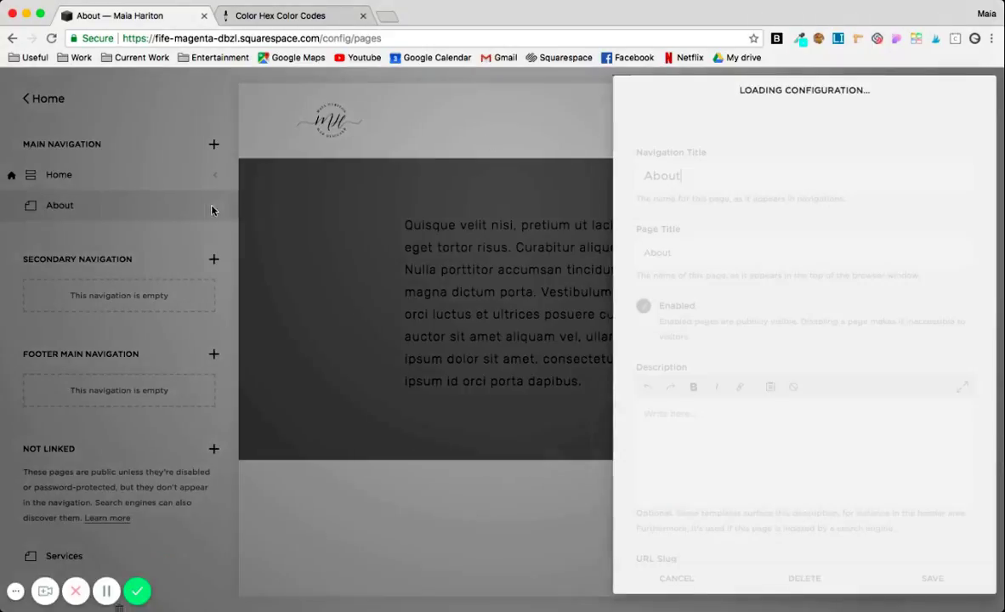
{"action": "left_click", "coordinate": [942, 113]}
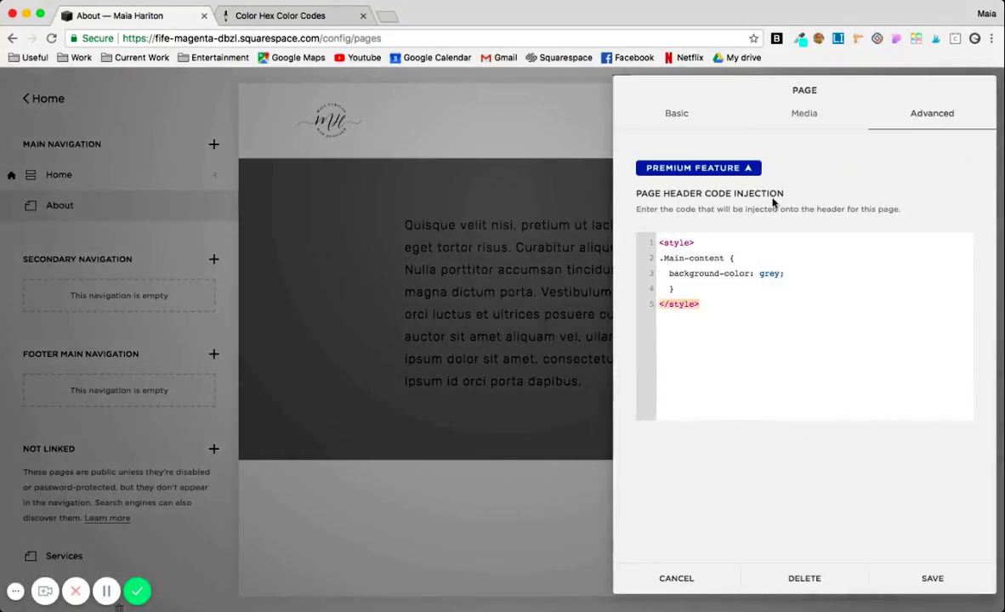
{"action": "double_click", "coordinate": [765, 273]}
{"action": "type", "text": "#e0fff4"}
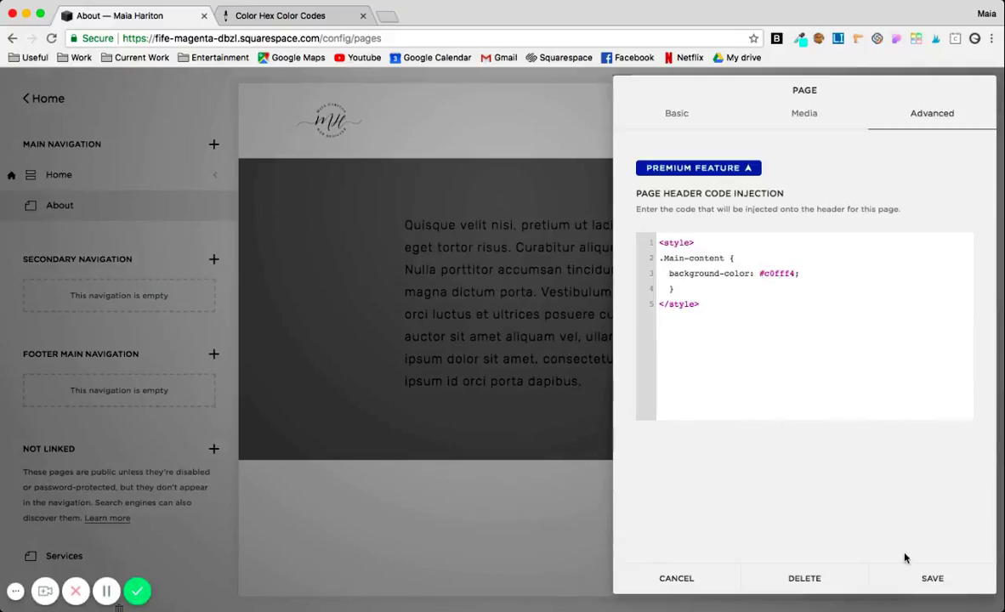
{"action": "left_click_drag", "start_coordinate": [760, 272], "coordinate": [788, 274]}
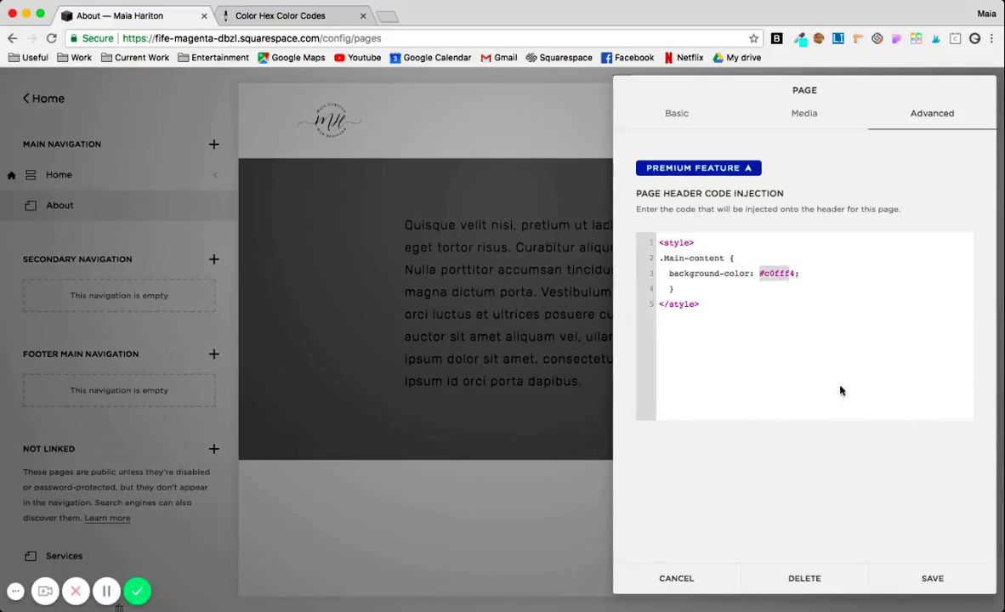
{"action": "left_click", "coordinate": [935, 578]}
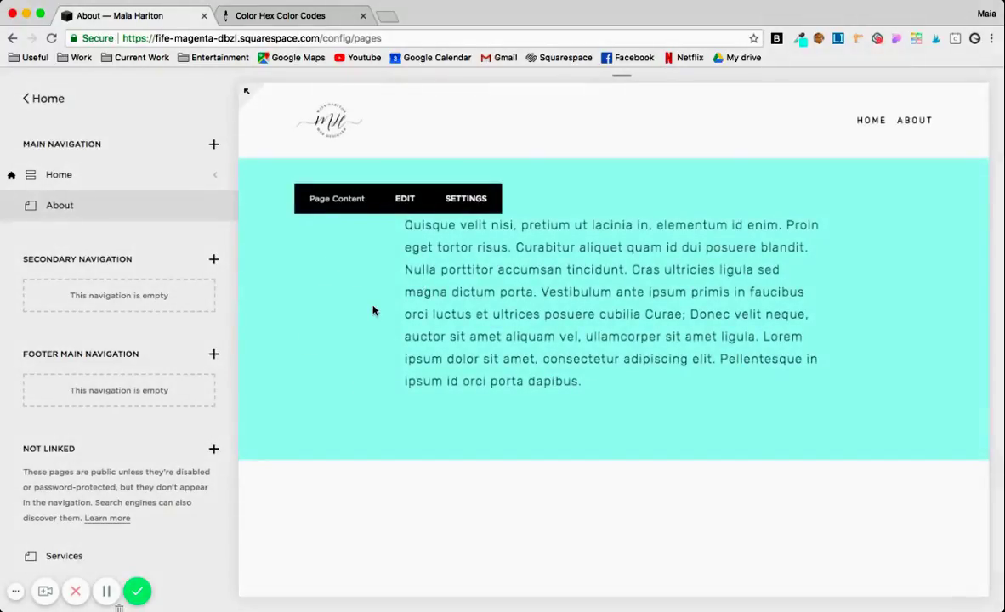
{"action": "mouse_move", "coordinate": [214, 204]}
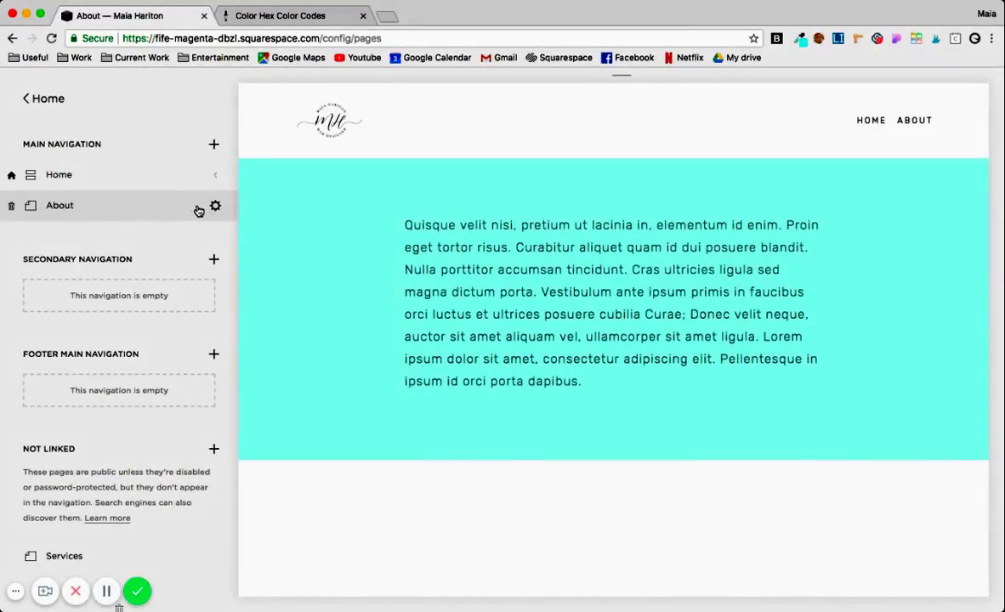
Visit Design > Custom CSS, then back out to look at the Home page's sections
{"action": "left_click", "coordinate": [50, 102]}
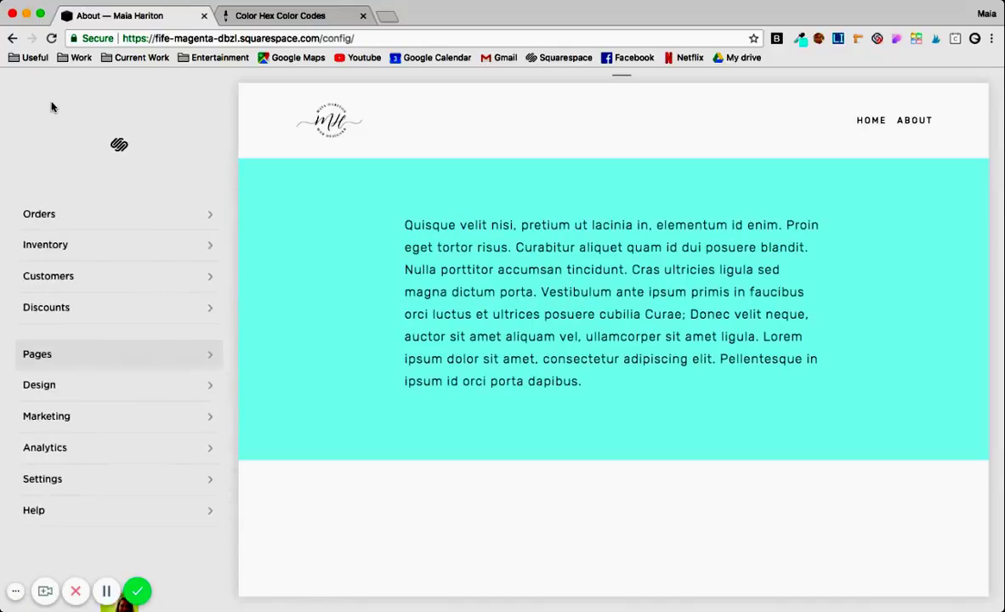
{"action": "left_click", "coordinate": [54, 387]}
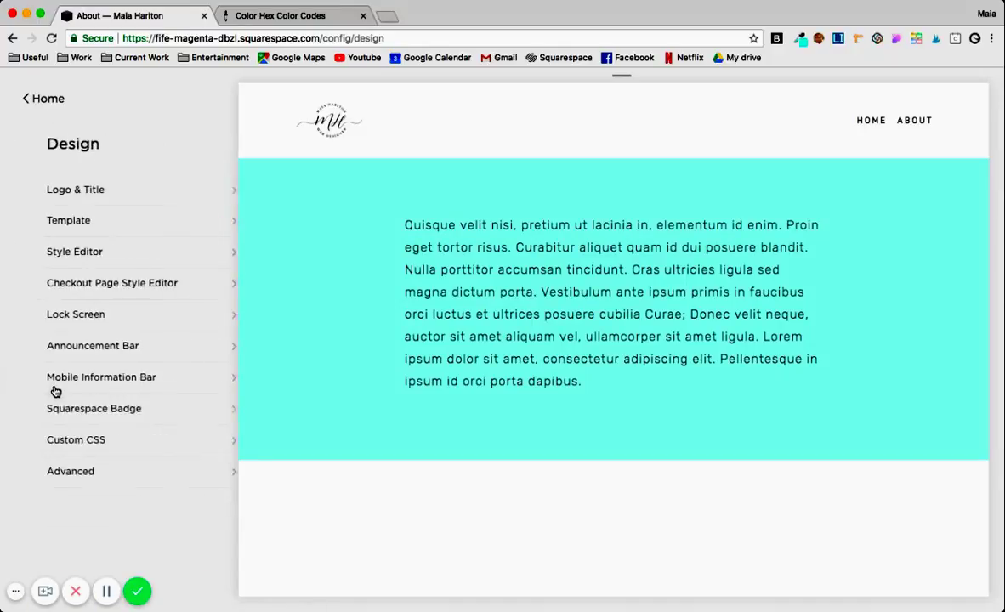
{"action": "left_click", "coordinate": [51, 440]}
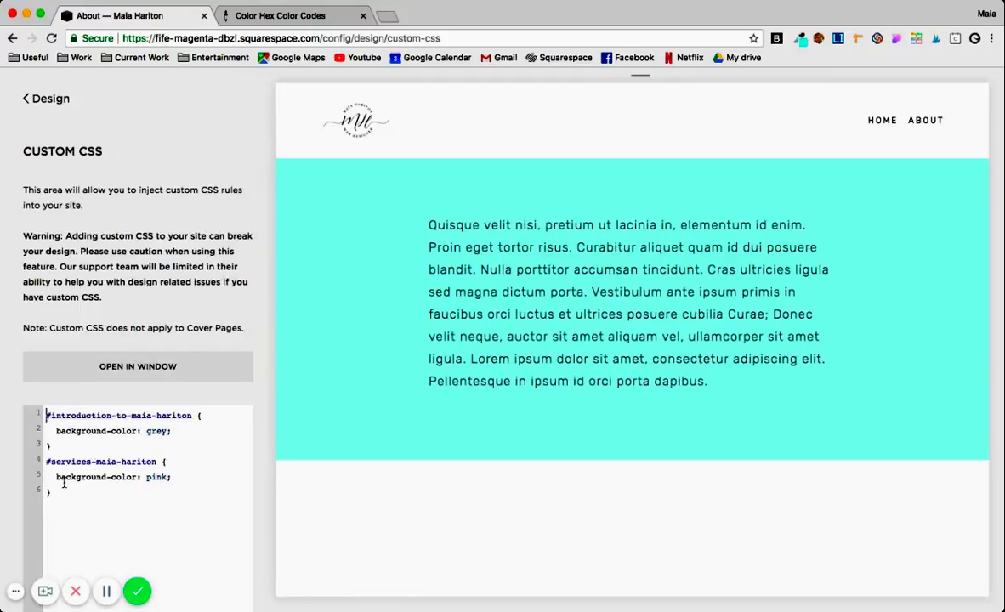
{"action": "left_click", "coordinate": [37, 101]}
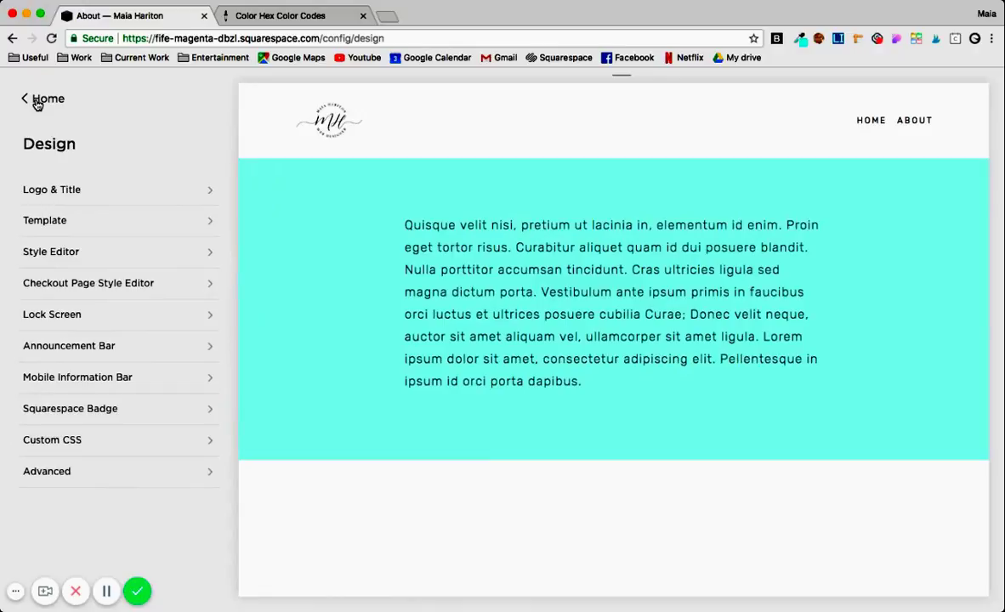
{"action": "left_click", "coordinate": [37, 100]}
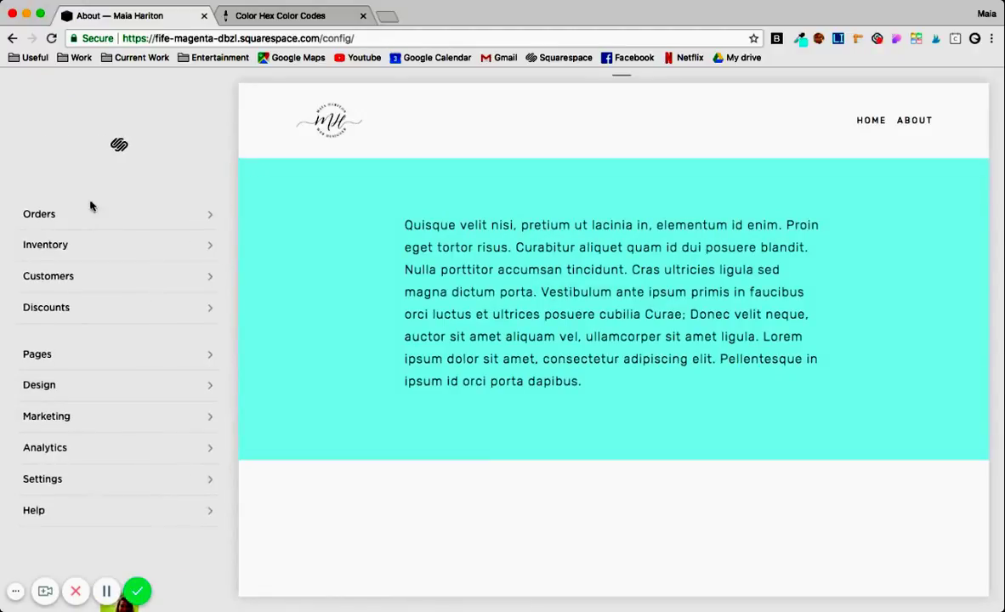
{"action": "left_click", "coordinate": [75, 362]}
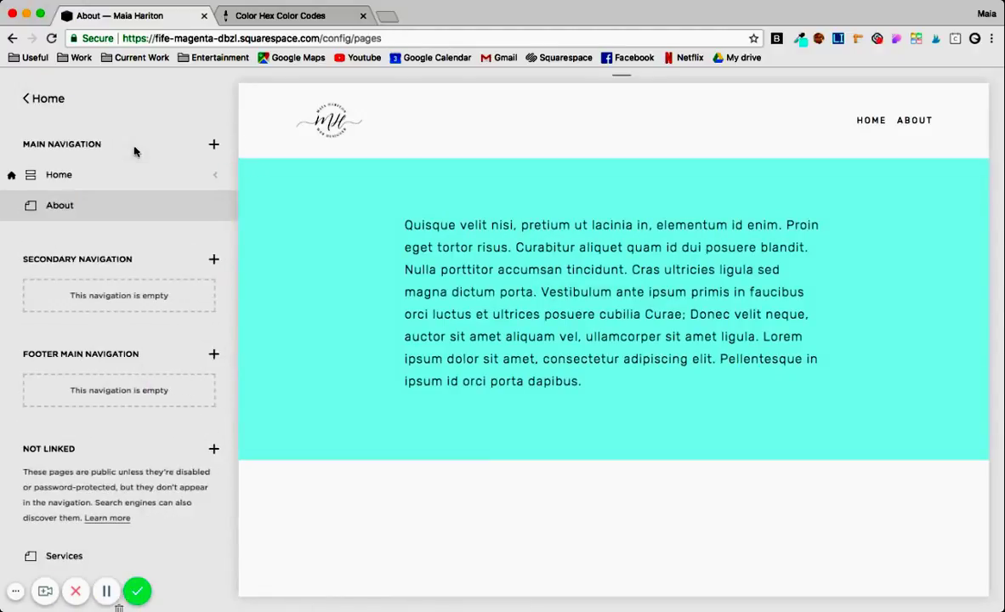
{"action": "left_click", "coordinate": [217, 179]}
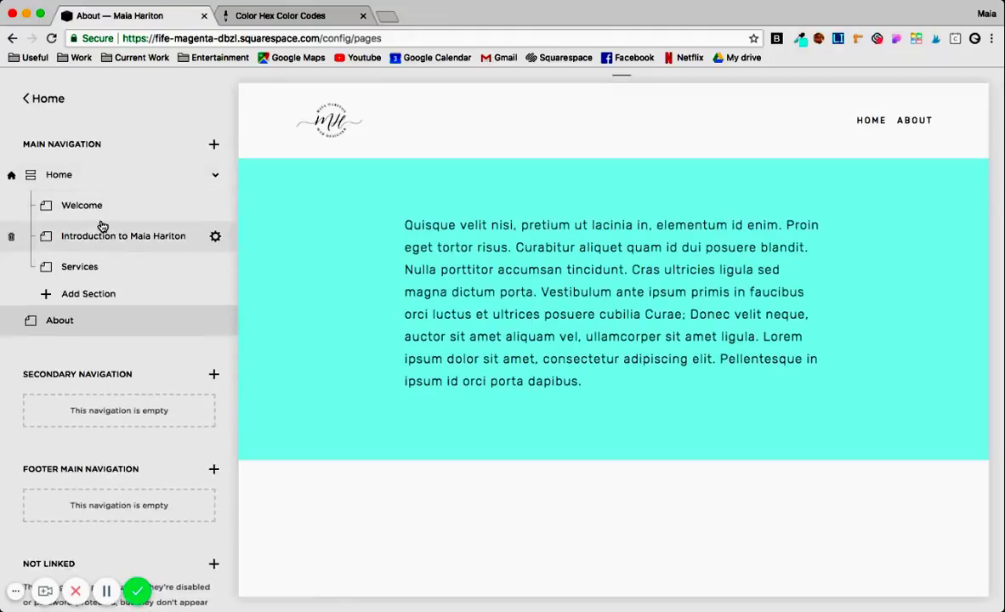
Delete every rule in Custom CSS, save the empty stylesheet, and return to the main menu
{"action": "left_click", "coordinate": [48, 96]}
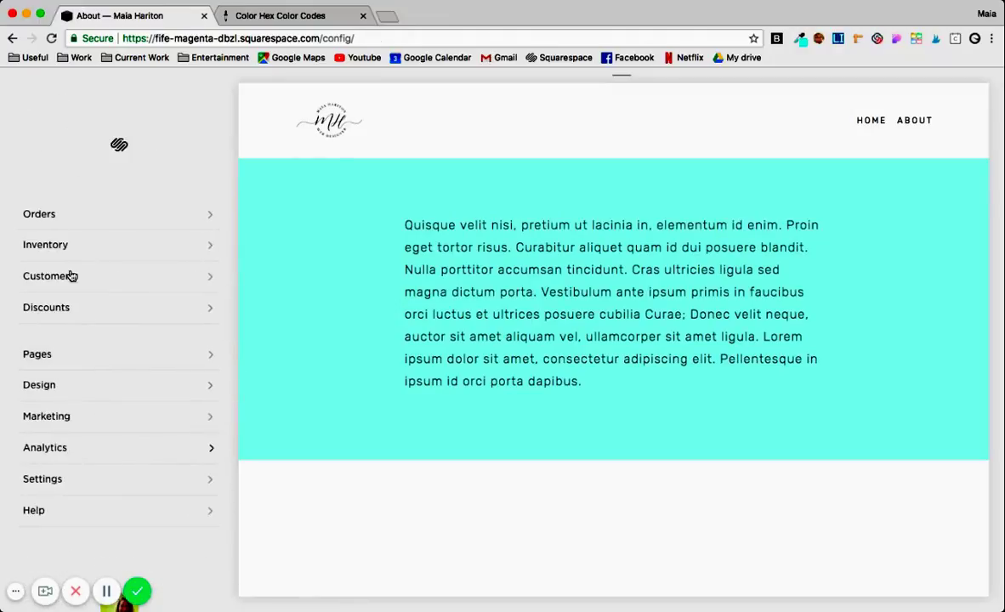
{"action": "left_click", "coordinate": [58, 385]}
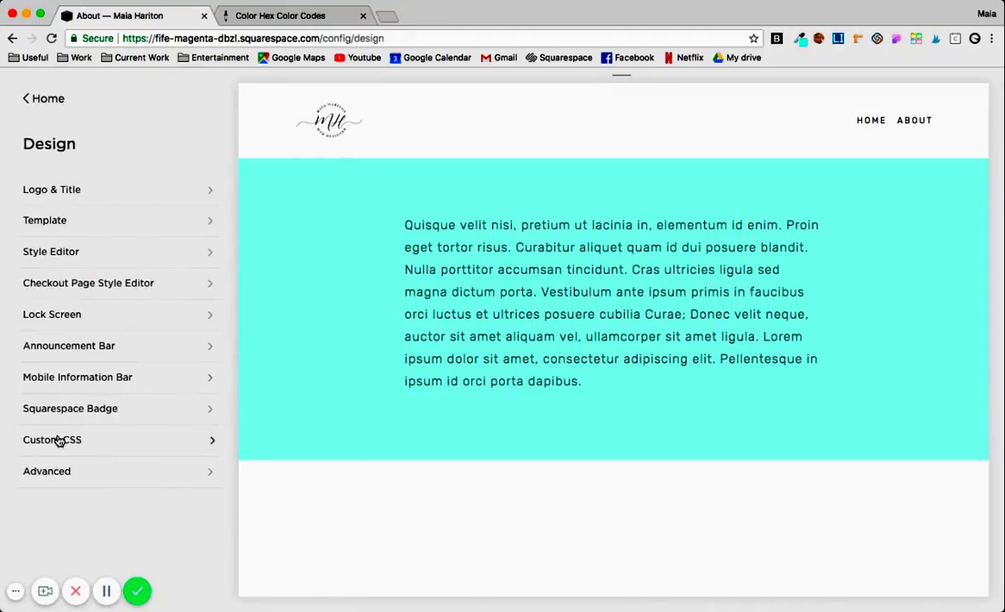
{"action": "left_click", "coordinate": [89, 442]}
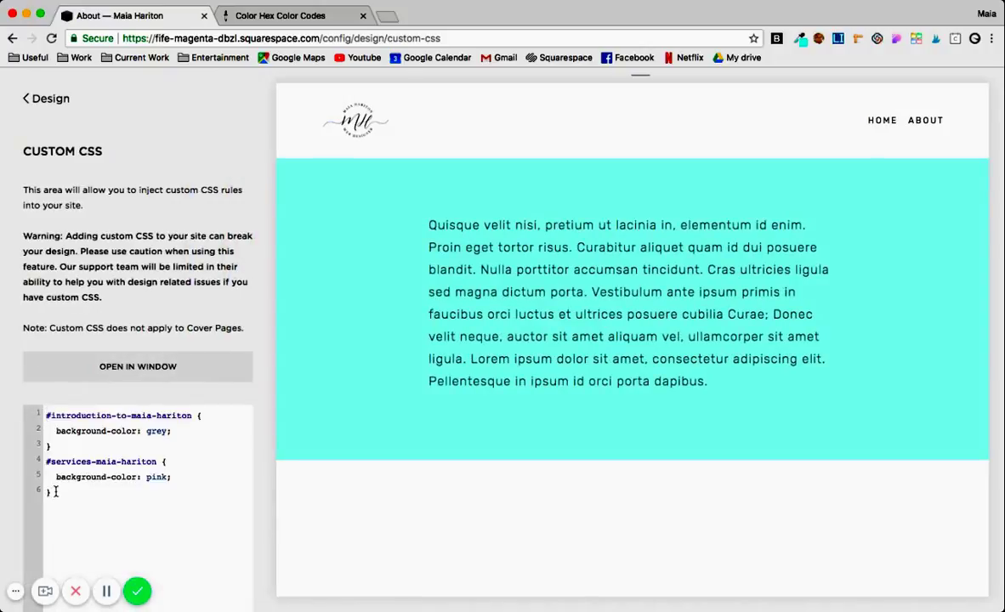
{"action": "key", "text": "super+a"}
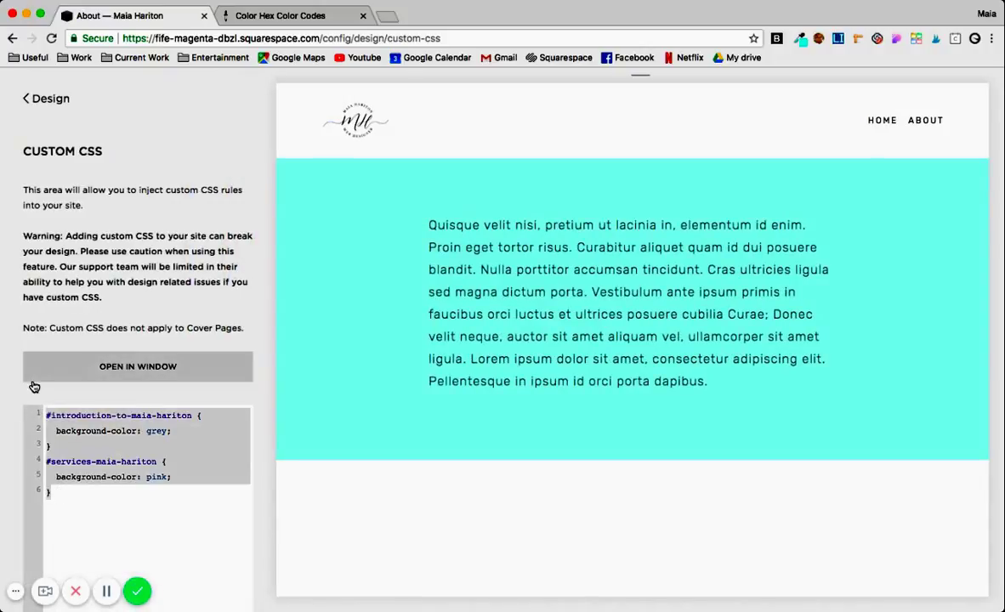
{"action": "key", "text": "BackSpace"}
{"action": "left_click", "coordinate": [28, 98]}
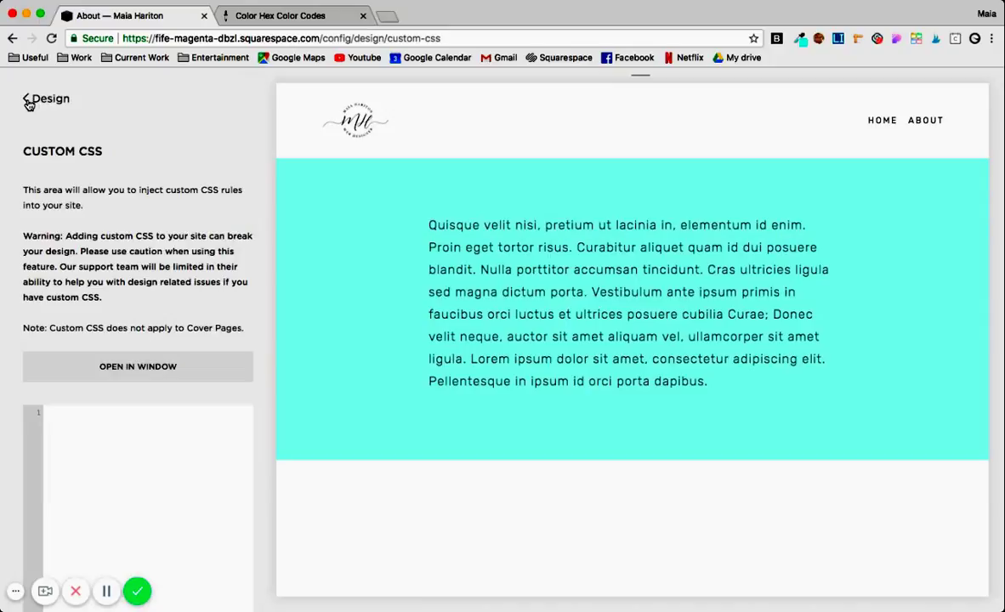
{"action": "left_click", "coordinate": [28, 100]}
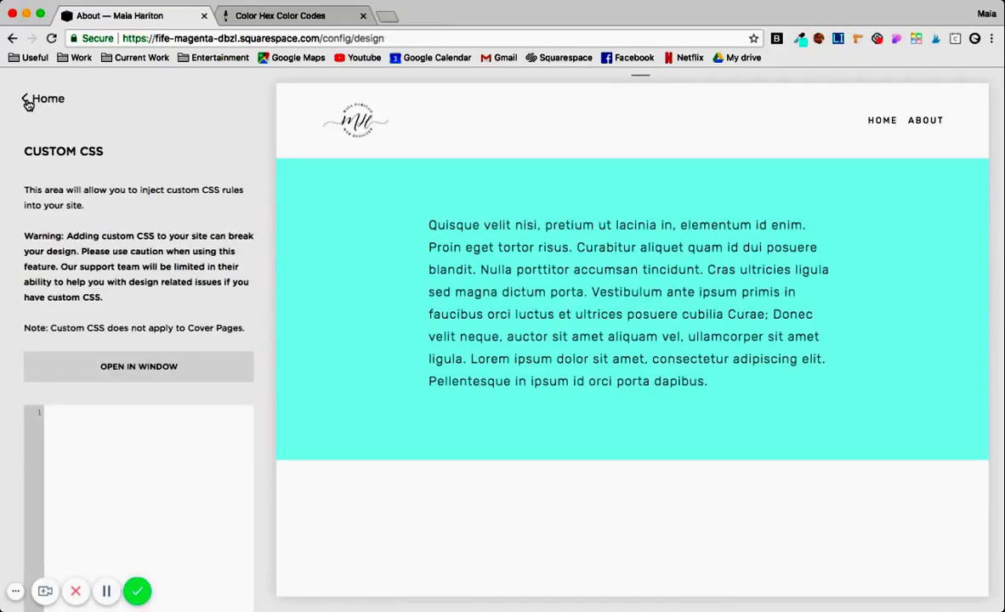
{"action": "left_click", "coordinate": [53, 100]}
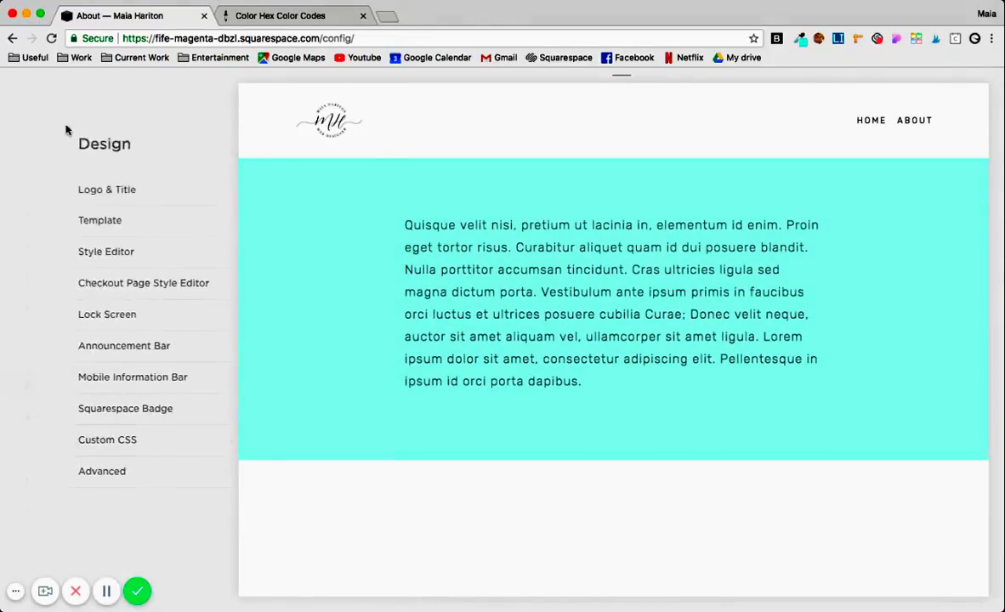
Preview and scroll the Home page, then go back to the color-hex.com tab
{"action": "left_click", "coordinate": [75, 355]}
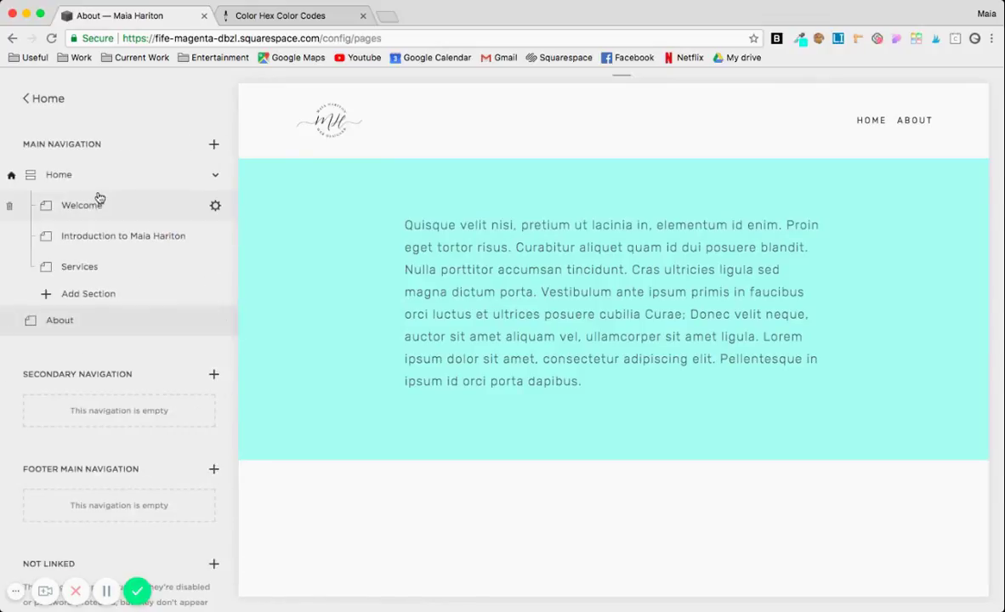
{"action": "left_click", "coordinate": [75, 181]}
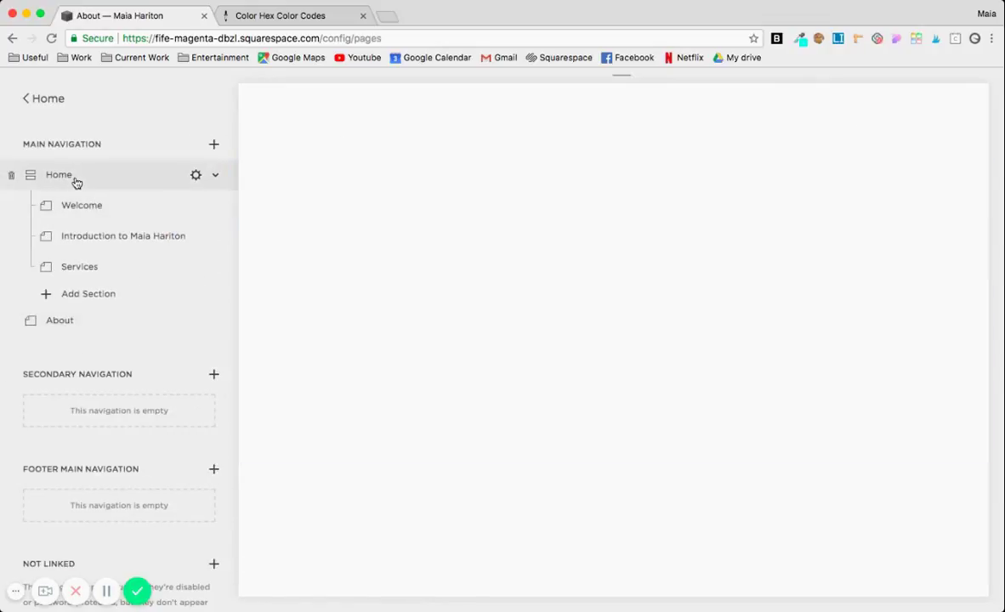
{"action": "scroll", "coordinate": [358, 368], "scroll_direction": "down", "scroll_amount": 3}
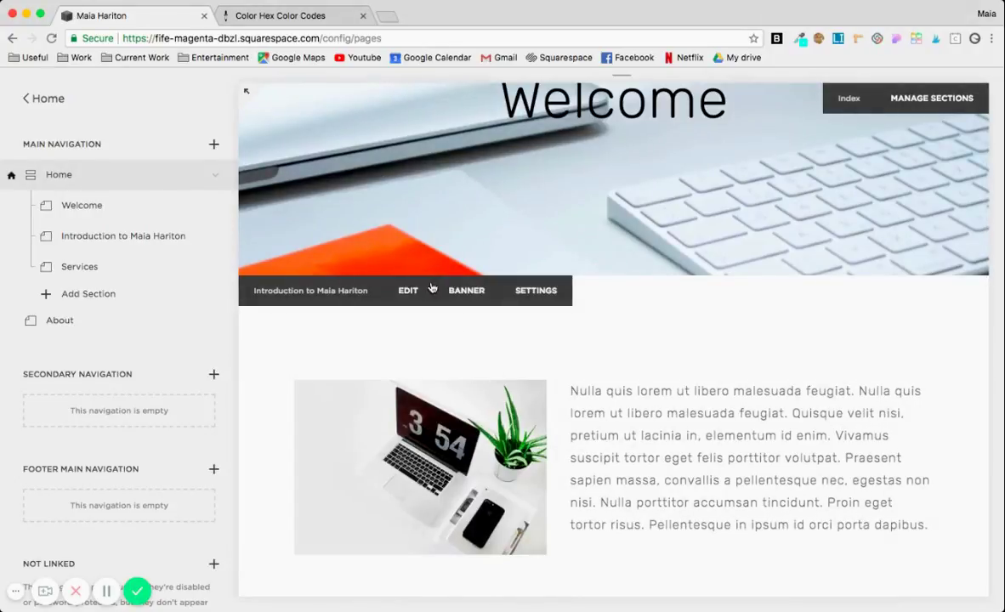
{"action": "left_click", "coordinate": [332, 19]}
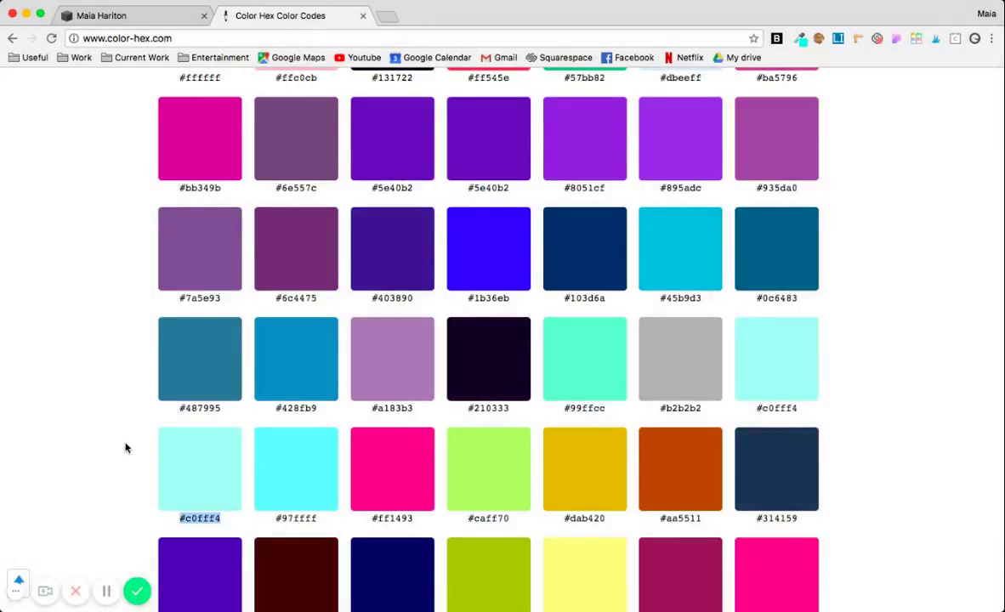
Take a Cmd+Shift+4 region screenshot of the #c0fff4 swatch
{"action": "key", "text": "super+shift+4"}
{"action": "left_click_drag", "start_coordinate": [160, 431], "coordinate": [240, 510]}
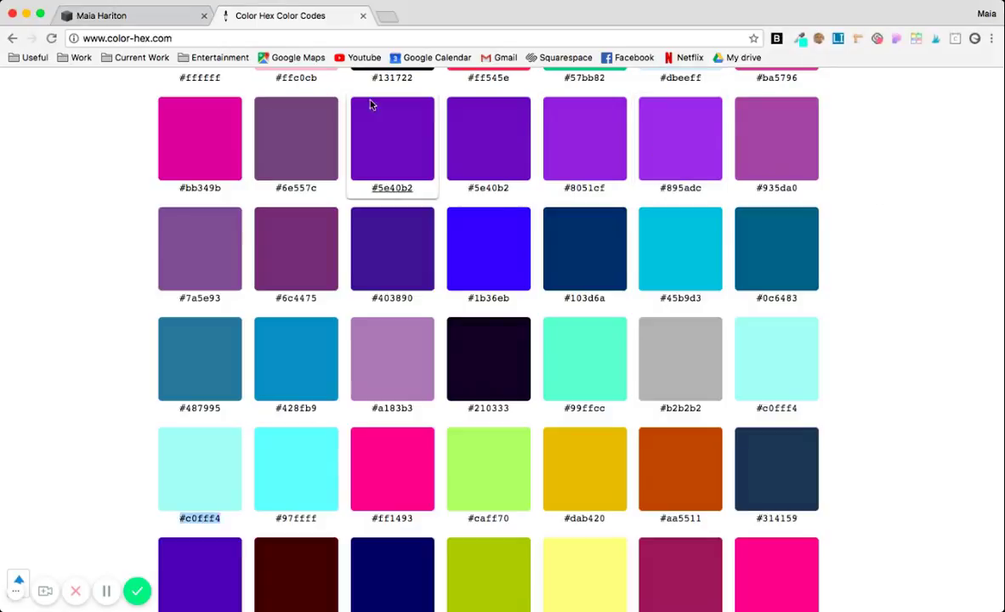
Set the teal #c0fff4 swatch screenshot as the Introduction section's banner and save
{"action": "left_click", "coordinate": [126, 17]}
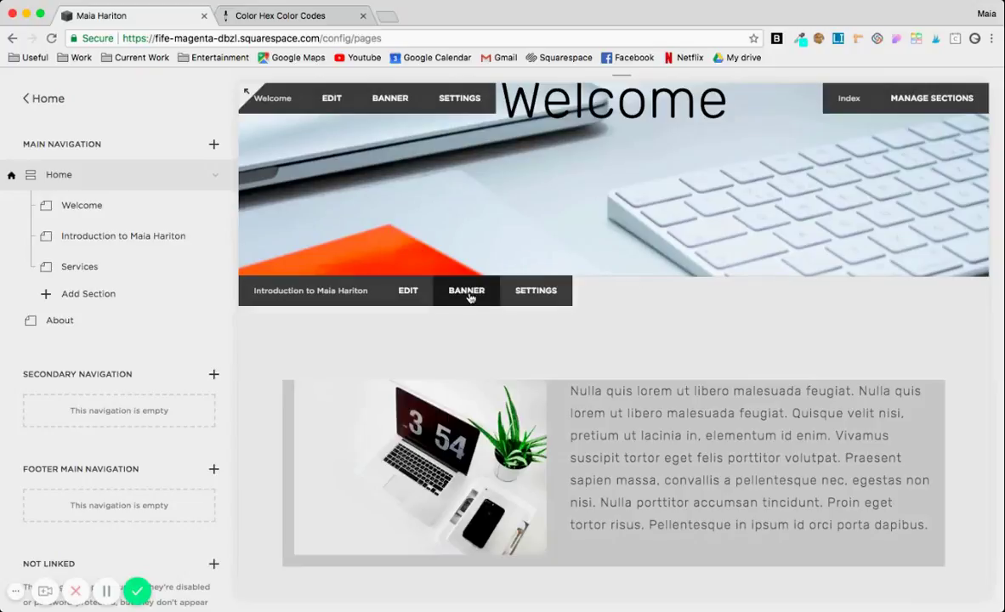
{"action": "left_click", "coordinate": [467, 292]}
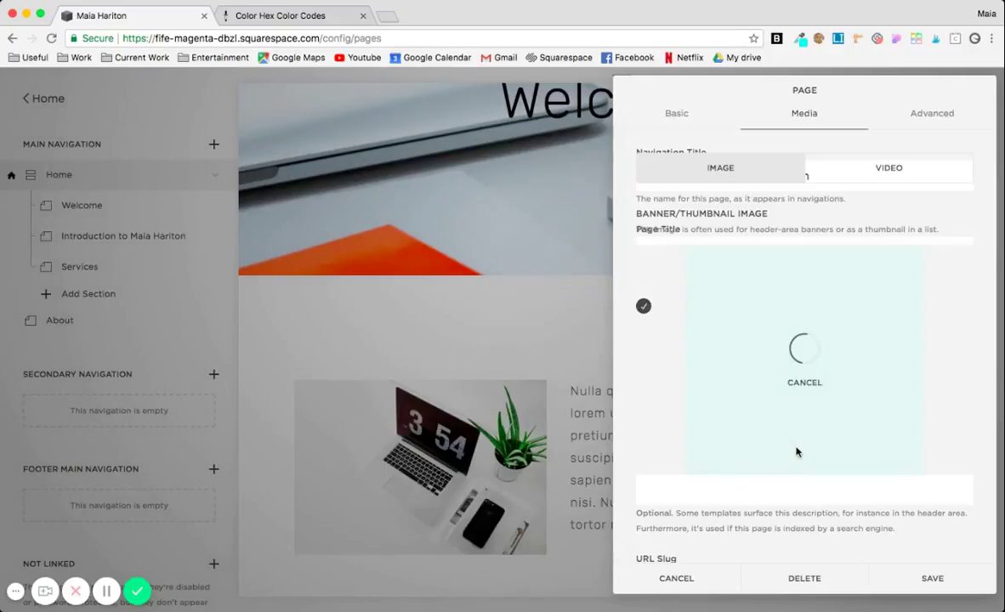
{"action": "left_click", "coordinate": [880, 579]}
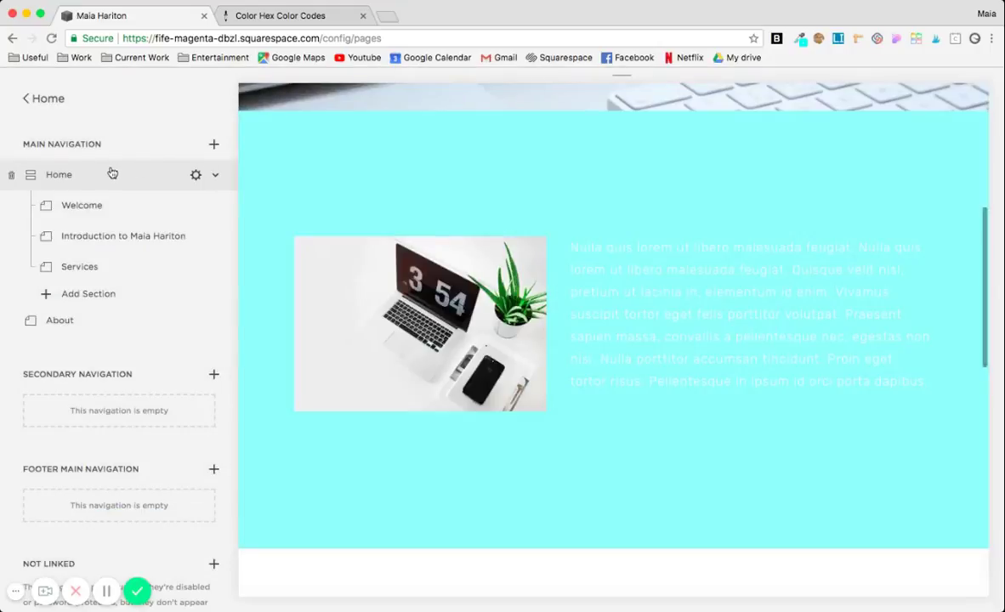
{"action": "left_click", "coordinate": [111, 173]}
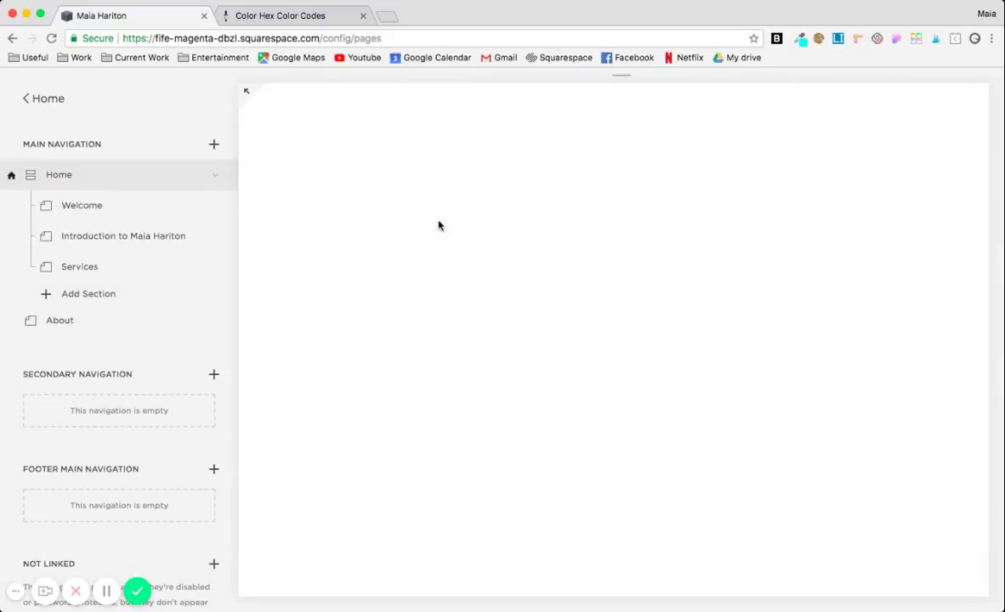
{"action": "scroll", "coordinate": [389, 297], "scroll_direction": "down", "scroll_amount": 5}
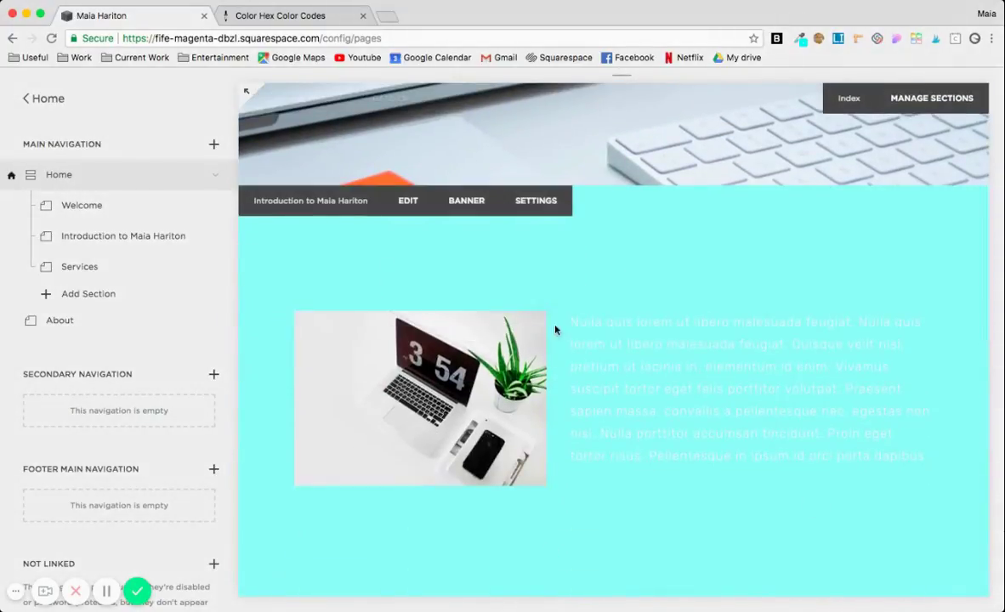
{"action": "scroll", "coordinate": [527, 344], "scroll_direction": "down", "scroll_amount": 1}
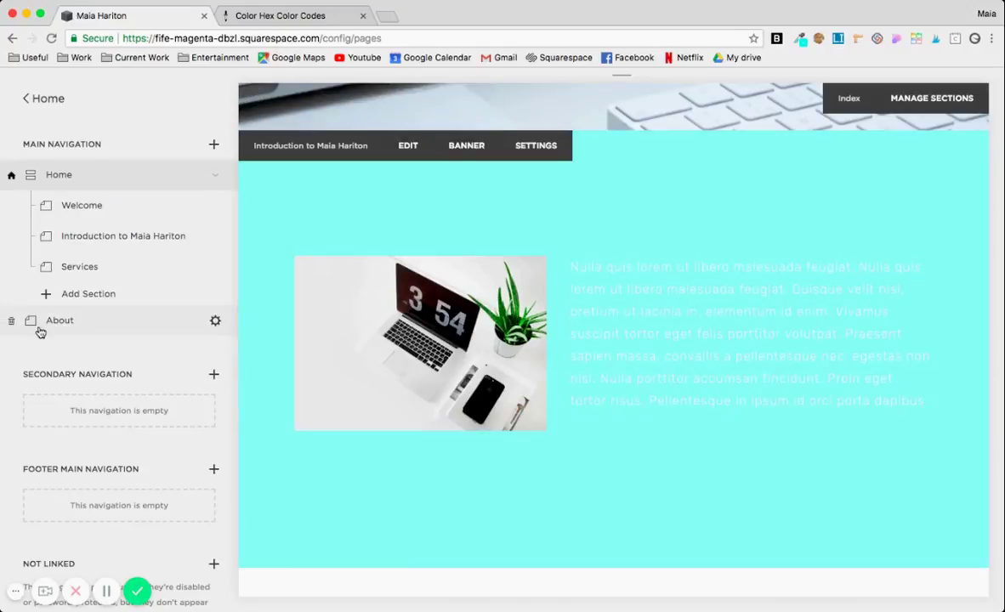
{"action": "left_click", "coordinate": [40, 330]}
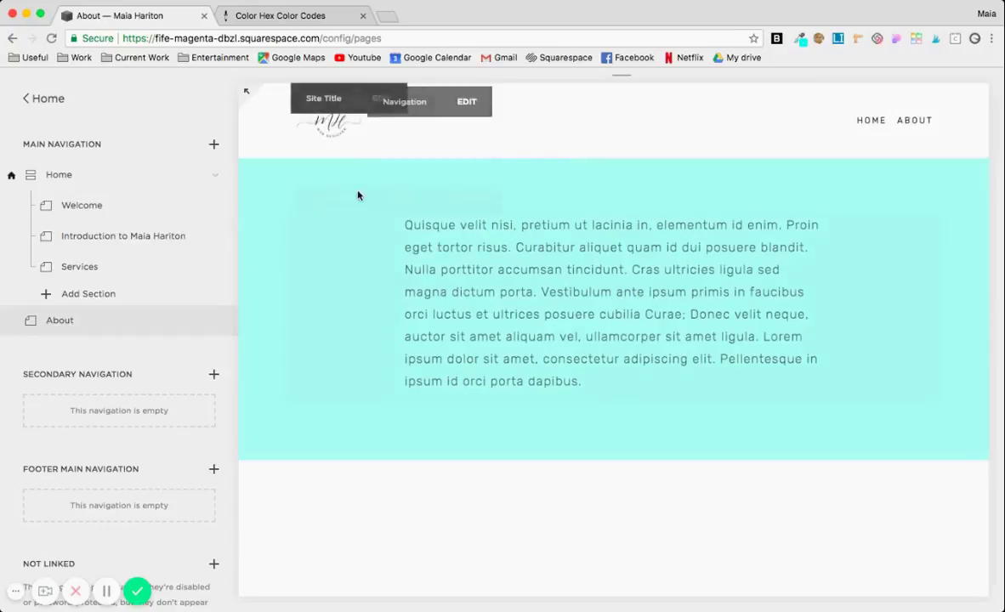
{"action": "left_click", "coordinate": [111, 182]}
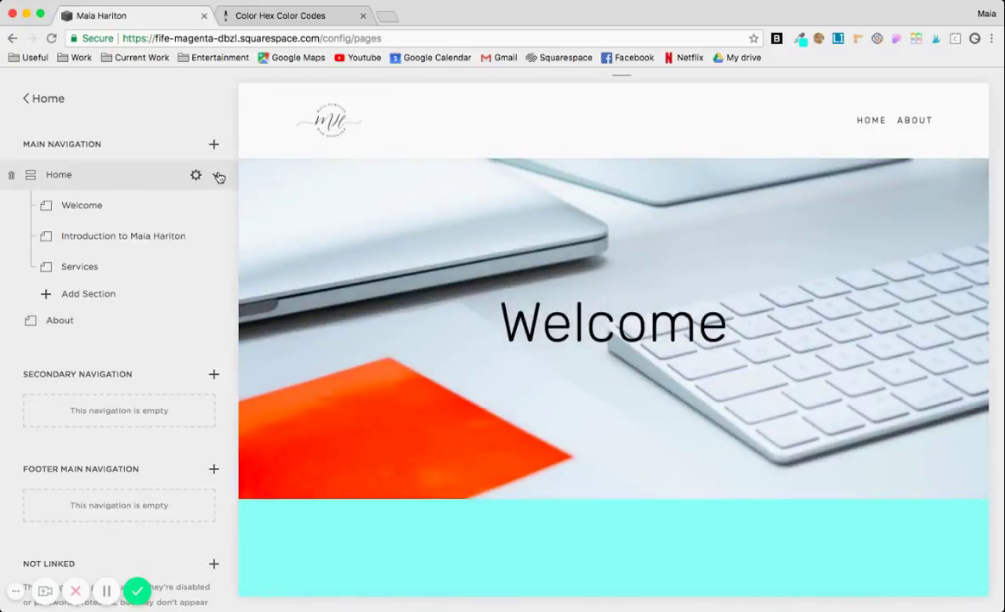
{"action": "scroll", "coordinate": [411, 326], "scroll_direction": "down", "scroll_amount": 5}
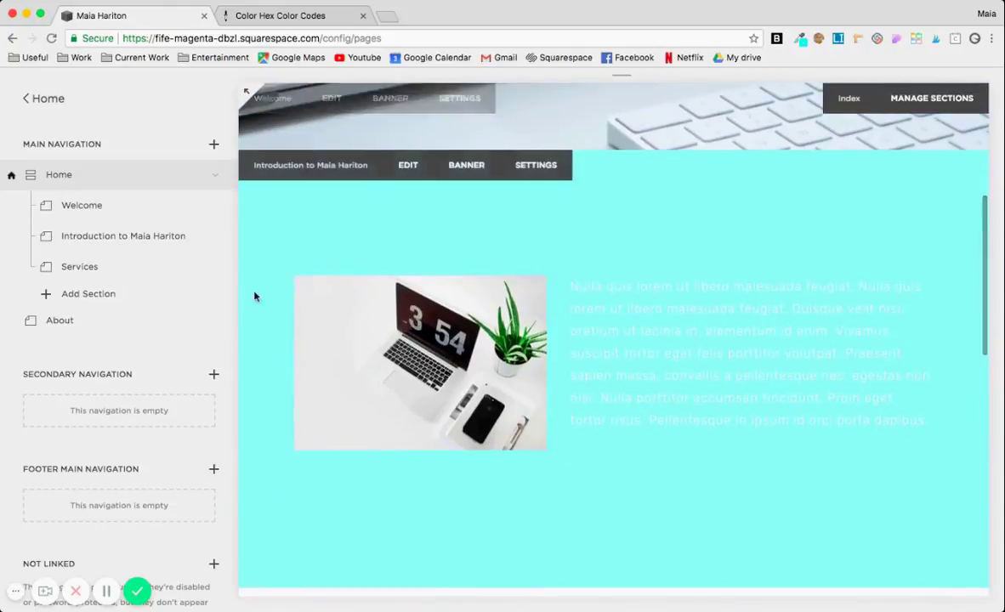